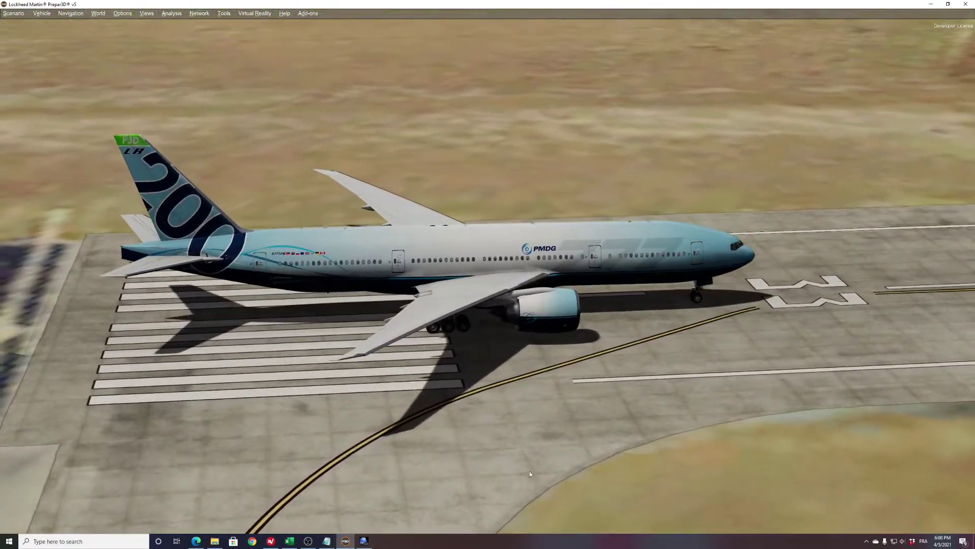
Switch from the Prepar3D outside view to the FSiPanel 2020 window showing KRND runway 33L
{"action": "key", "text": "alt+Tab"}
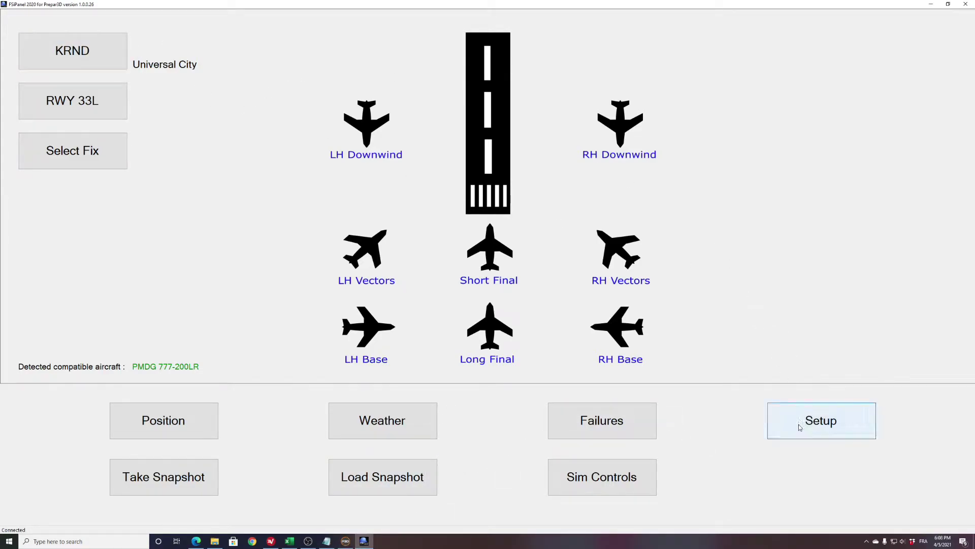
Untick Program FMC for the PMDG 777, then choose LH Vectors onto the RWY 33L ILS at 3100 ft
{"action": "left_click", "coordinate": [823, 431]}
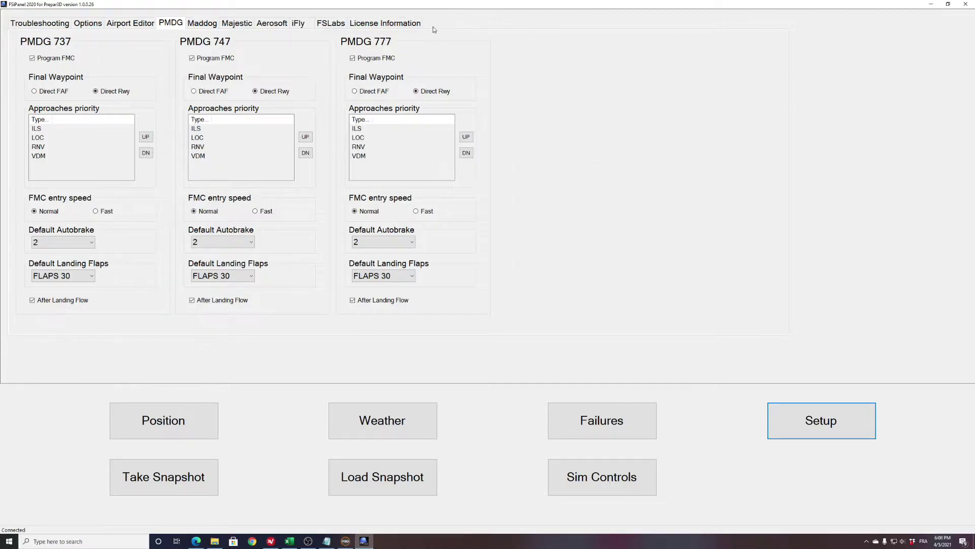
{"action": "left_click", "coordinate": [352, 58]}
{"action": "left_click", "coordinate": [204, 414]}
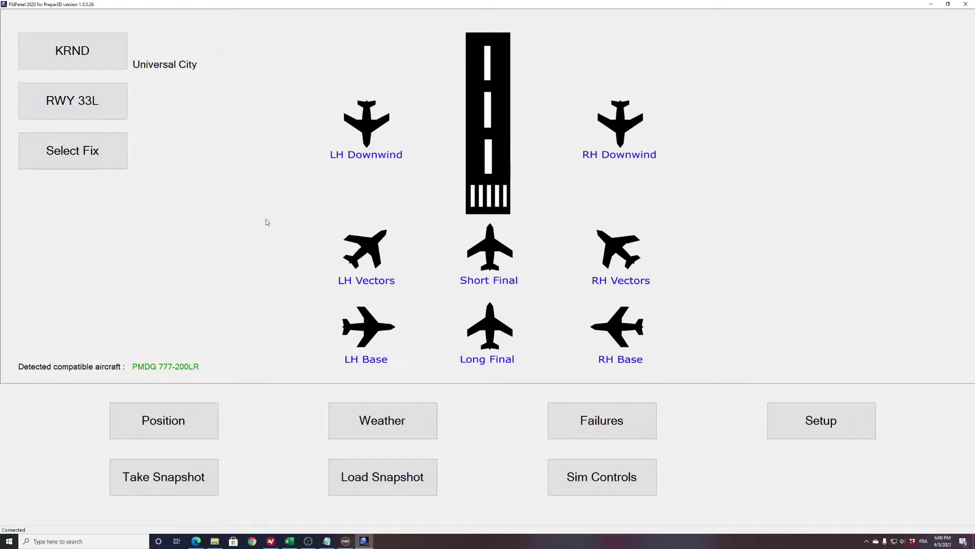
{"action": "left_click", "coordinate": [375, 248]}
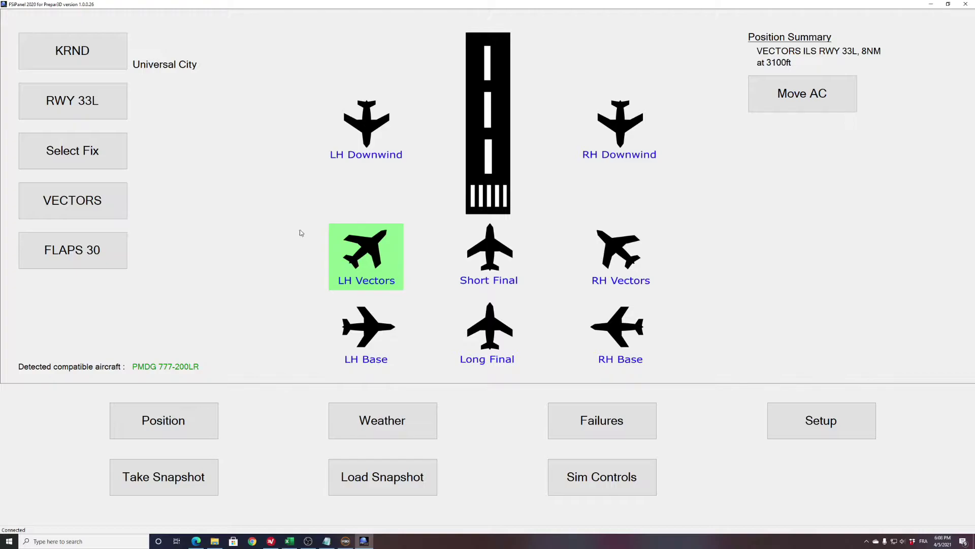
Switch Prepar3D to the cockpit view, pop up the centred FMC and open its RTE page
{"action": "left_click", "coordinate": [346, 541]}
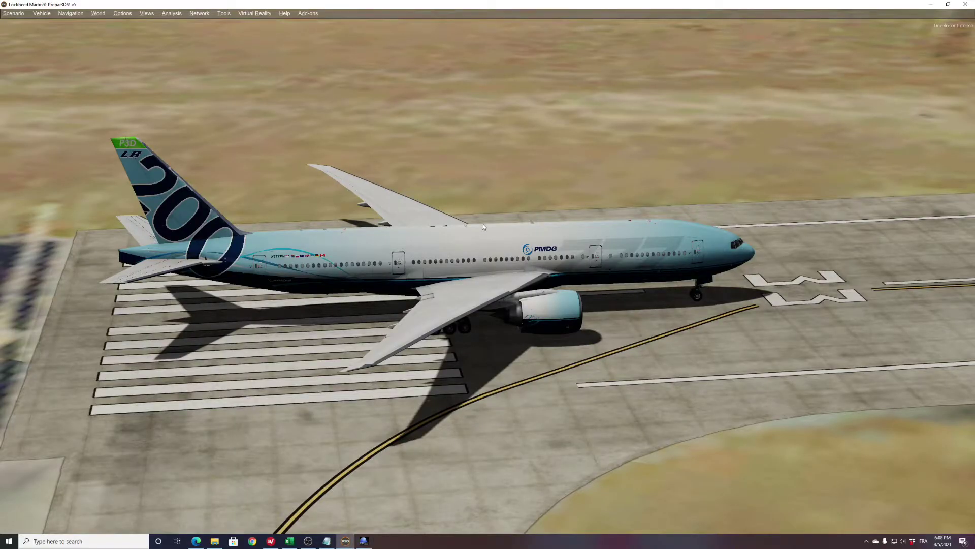
{"action": "key", "text": "a"}
{"action": "key", "text": "a"}
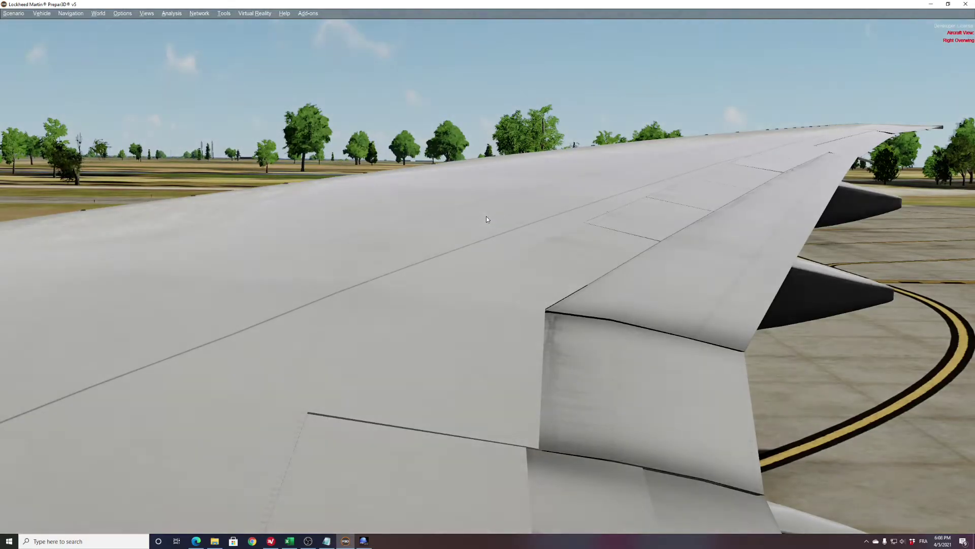
{"action": "key", "text": "a"}
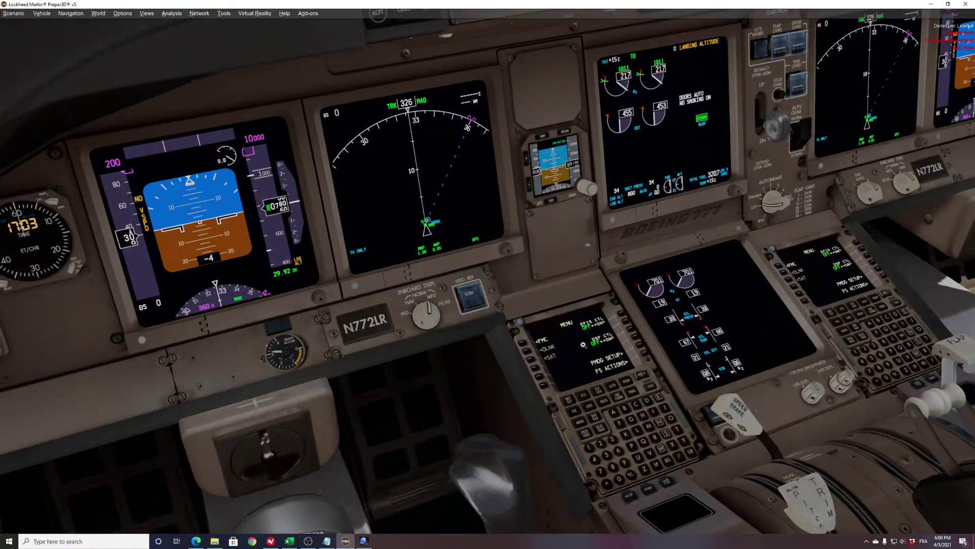
{"action": "left_click", "coordinate": [585, 346]}
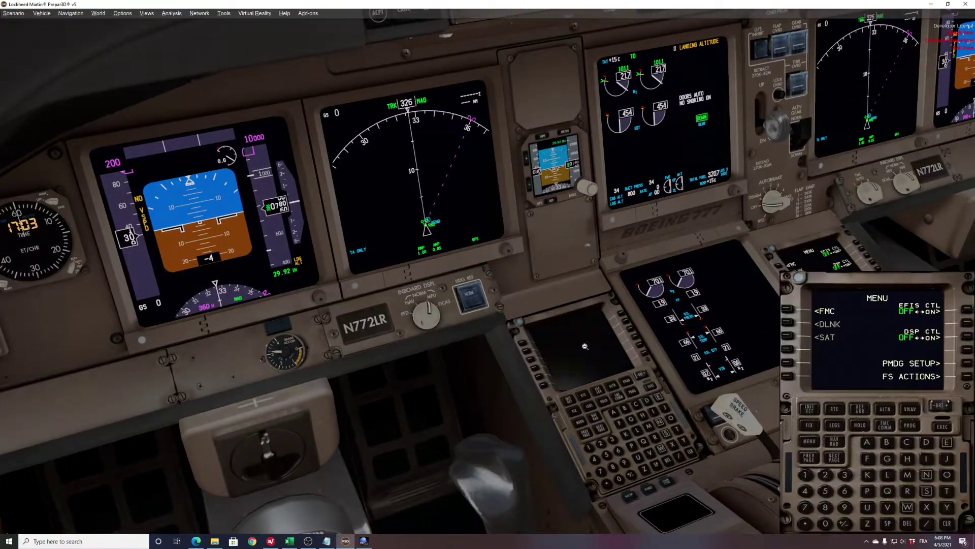
{"action": "left_click_drag", "start_coordinate": [848, 282], "coordinate": [602, 229]}
{"action": "left_click", "coordinate": [559, 251]}
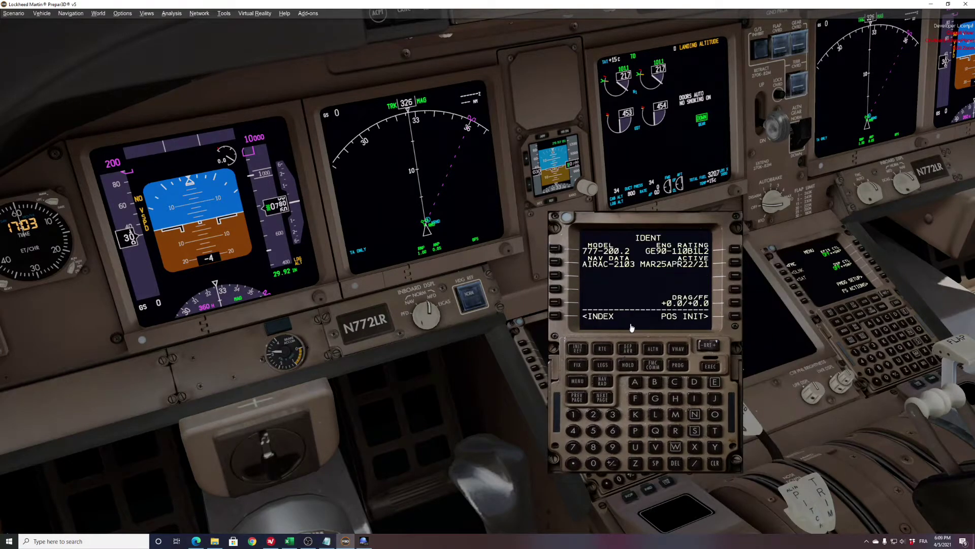
{"action": "left_click", "coordinate": [603, 349]}
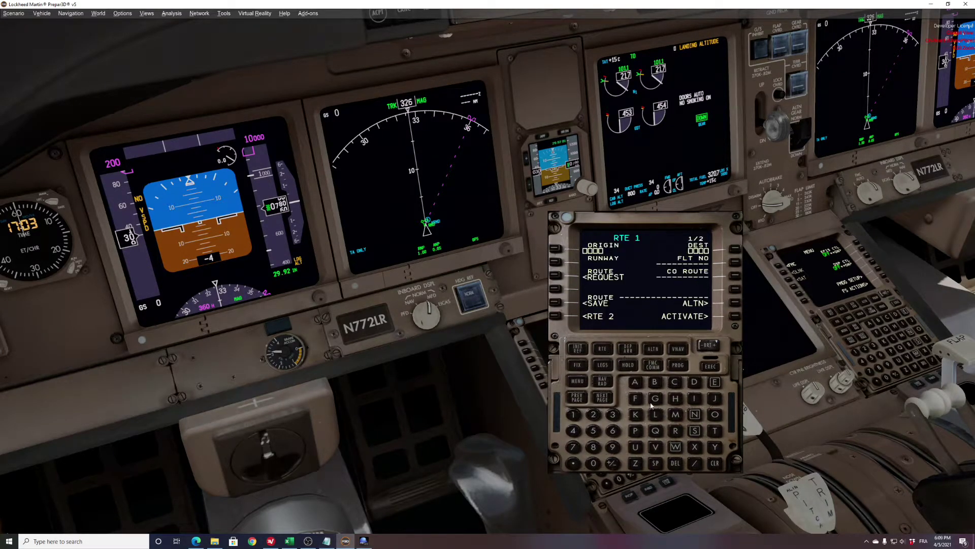
Enter KRND as route origin and destination, then activate the route
{"action": "left_click", "coordinate": [636, 416]}
{"action": "left_click", "coordinate": [676, 432]}
{"action": "left_click", "coordinate": [695, 414]}
{"action": "left_click", "coordinate": [694, 382]}
{"action": "left_click", "coordinate": [558, 251]}
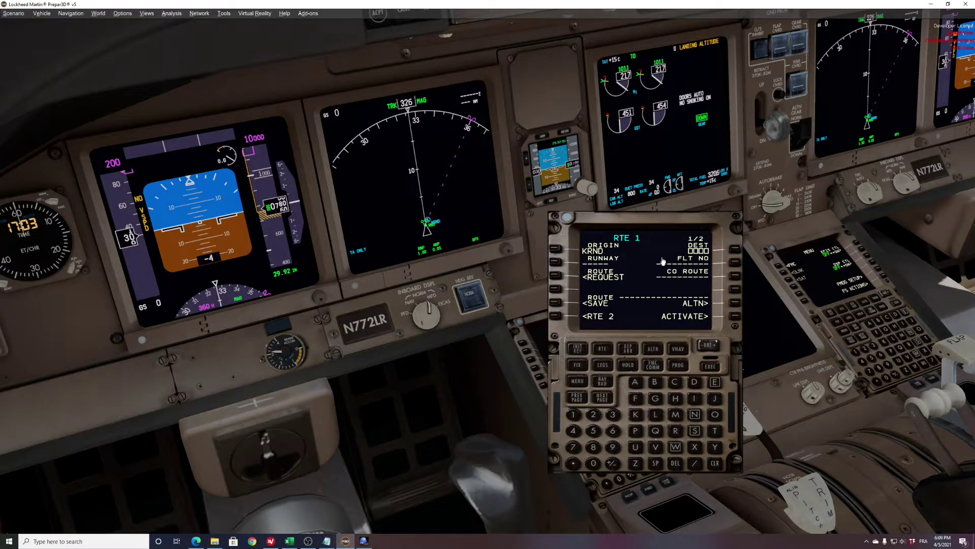
{"action": "left_click", "coordinate": [734, 251]}
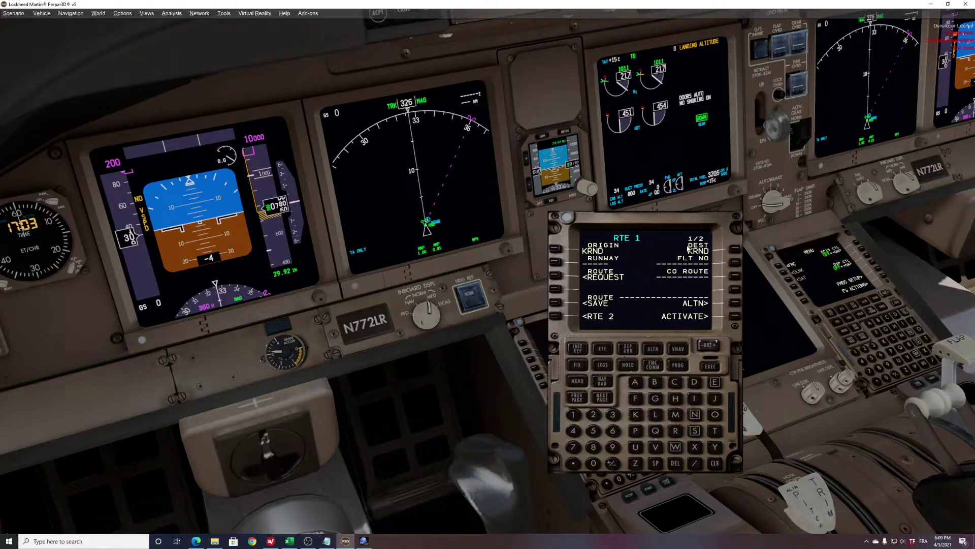
{"action": "left_click", "coordinate": [732, 318]}
Close the FMC pop-up, return to the pilot-eye view and bring FSiPanel forward
{"action": "left_click", "coordinate": [656, 280]}
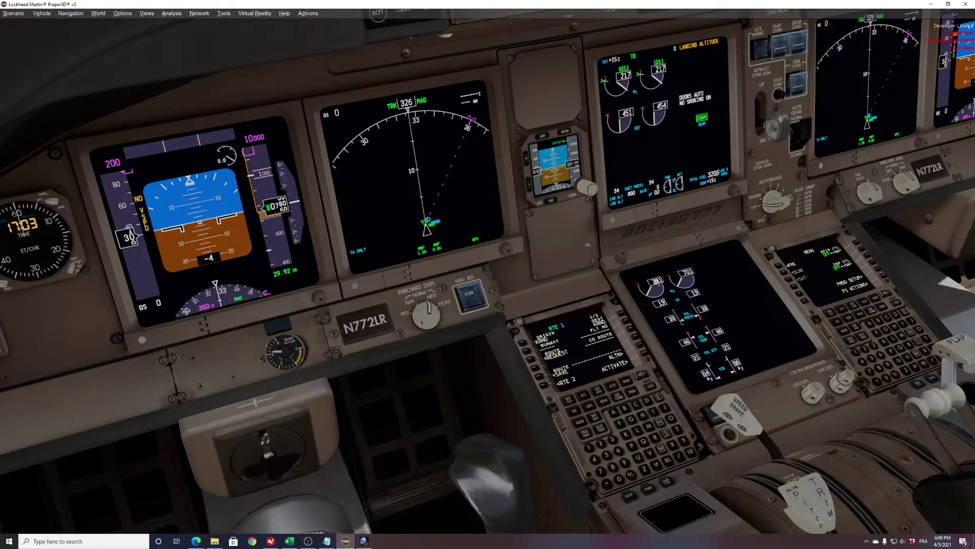
{"action": "key", "text": "a"}
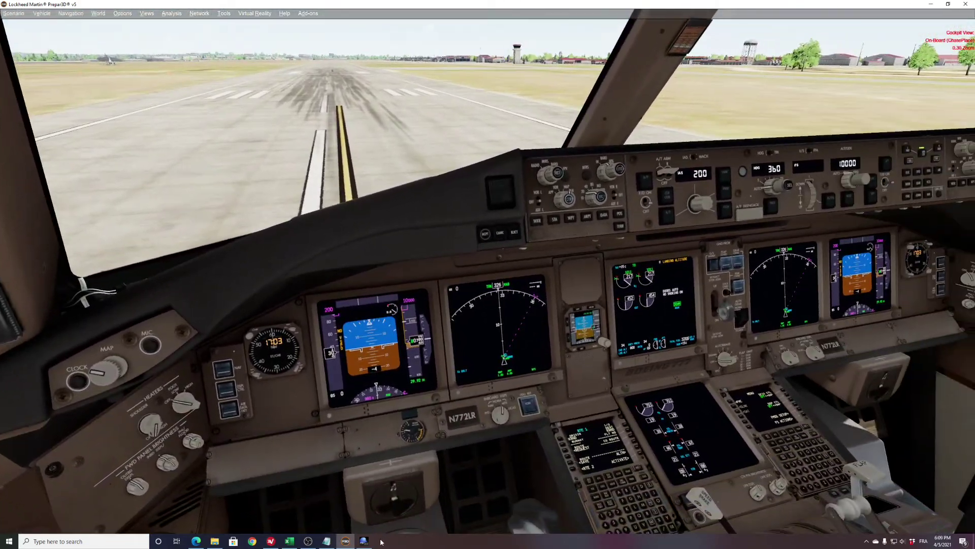
{"action": "left_click", "coordinate": [363, 540]}
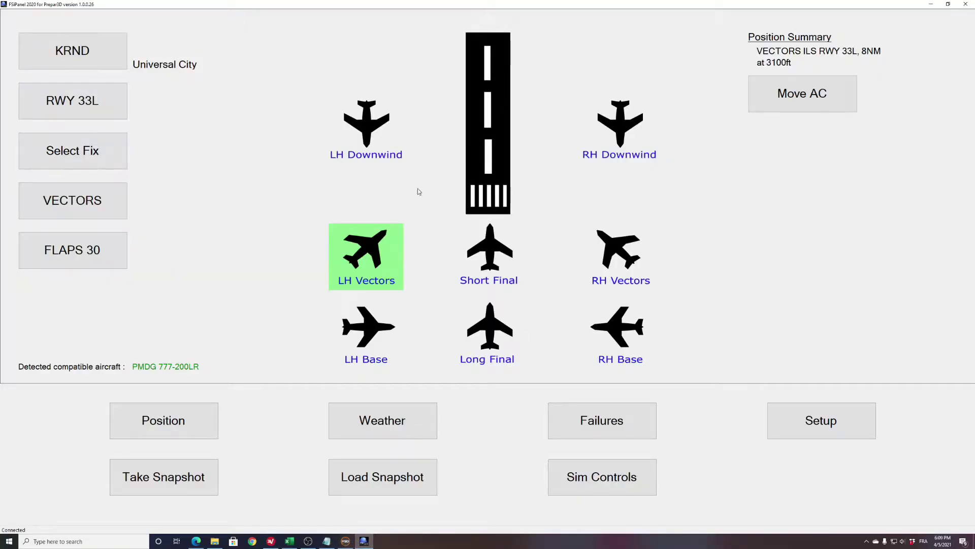
Move the 777 to the RWY 33L vectors position with the new 20000 Kgs fuel load applied
{"action": "left_click", "coordinate": [811, 104]}
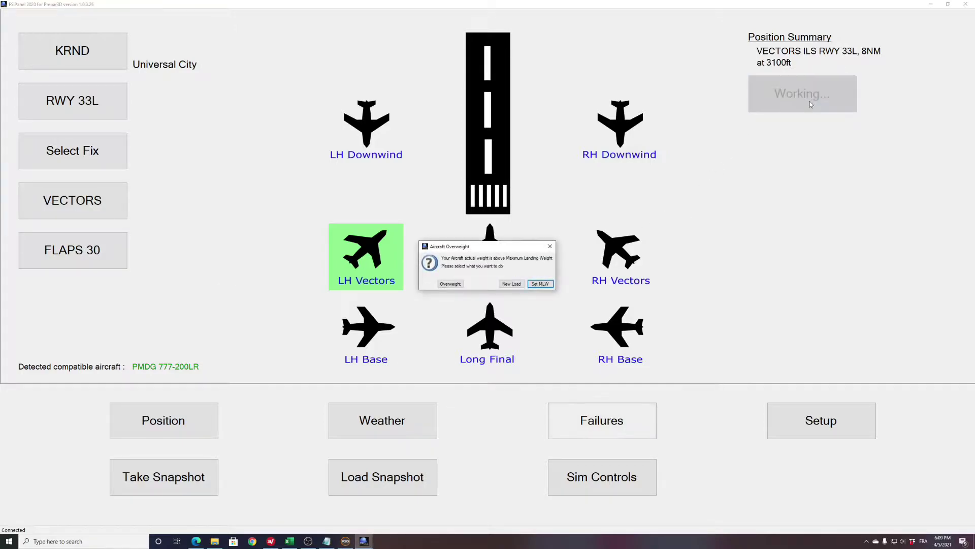
{"action": "left_click", "coordinate": [511, 283]}
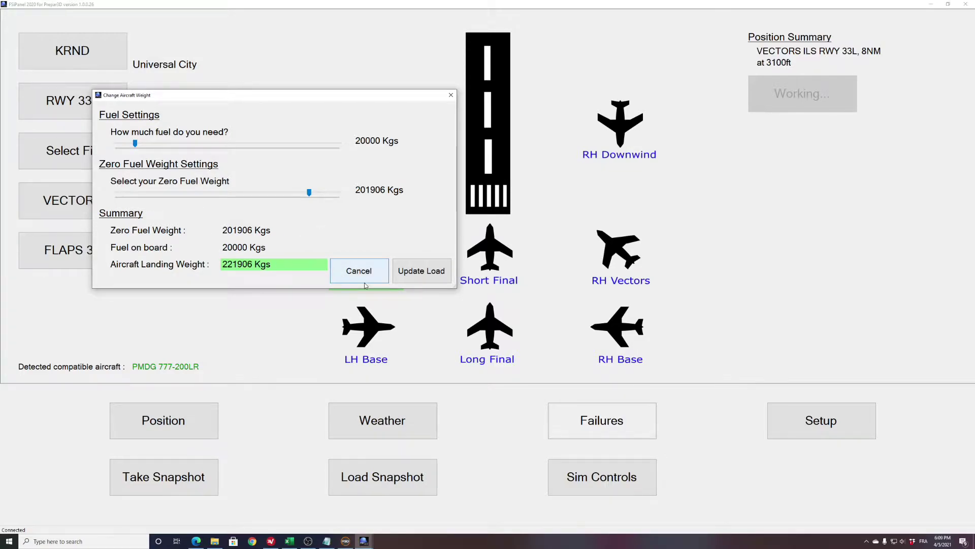
{"action": "left_click", "coordinate": [425, 273]}
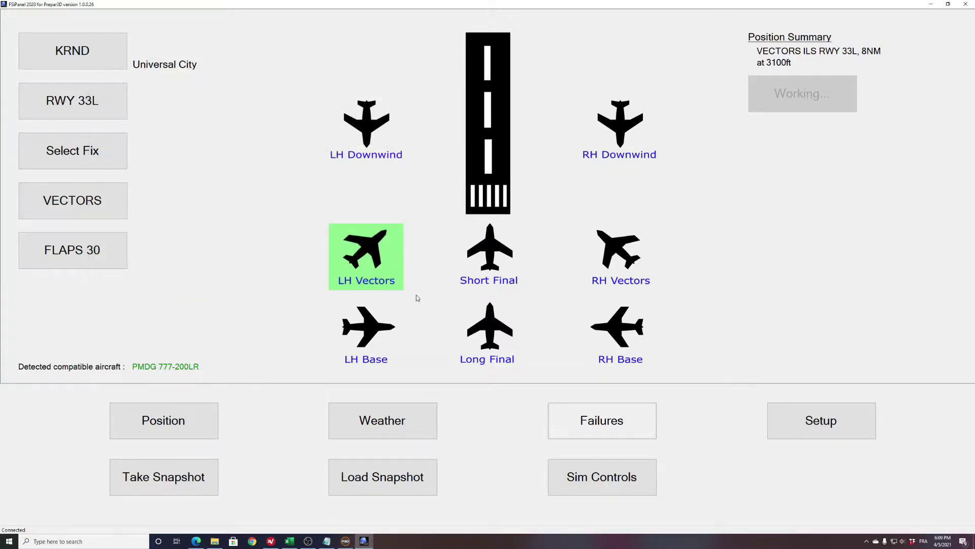
{"action": "left_click", "coordinate": [345, 541]}
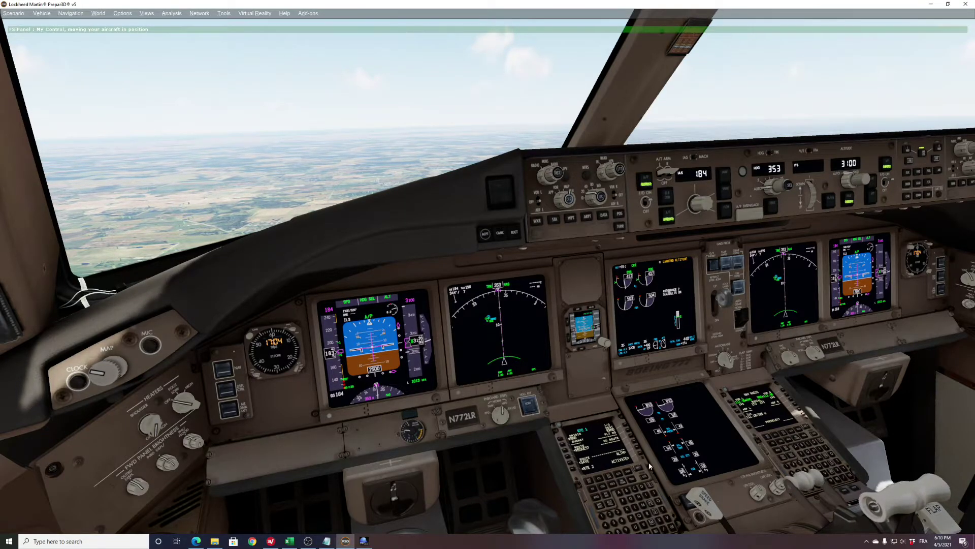
Load the KRND ILS33L arrival and execute it, making FARSU, FINIG and RW33L active
{"action": "left_click", "coordinate": [605, 452]}
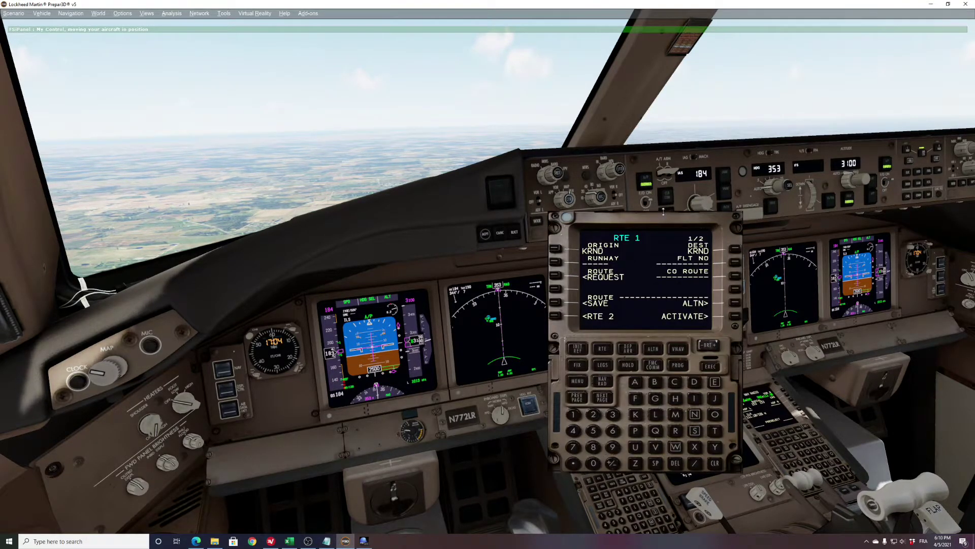
{"action": "left_click_drag", "start_coordinate": [662, 219], "coordinate": [289, 166]}
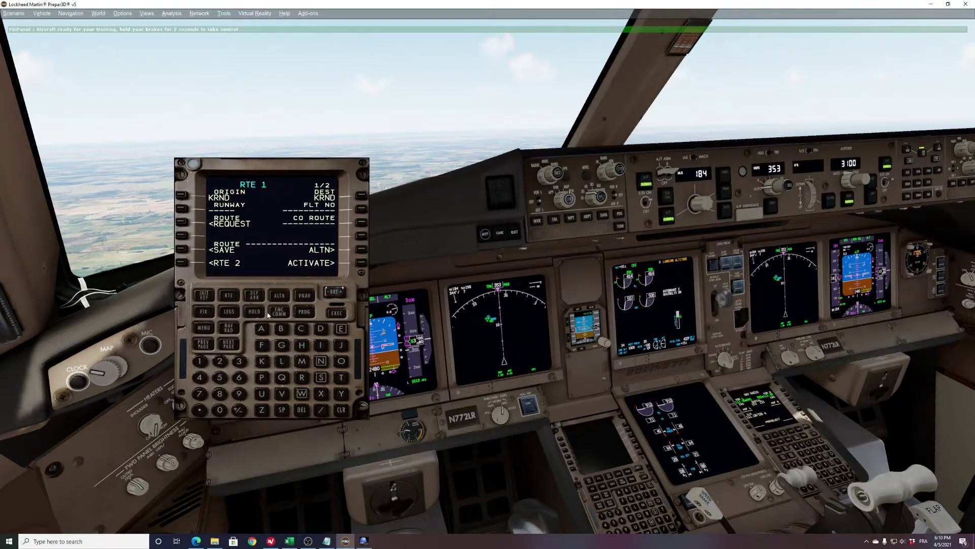
{"action": "left_click", "coordinate": [252, 300]}
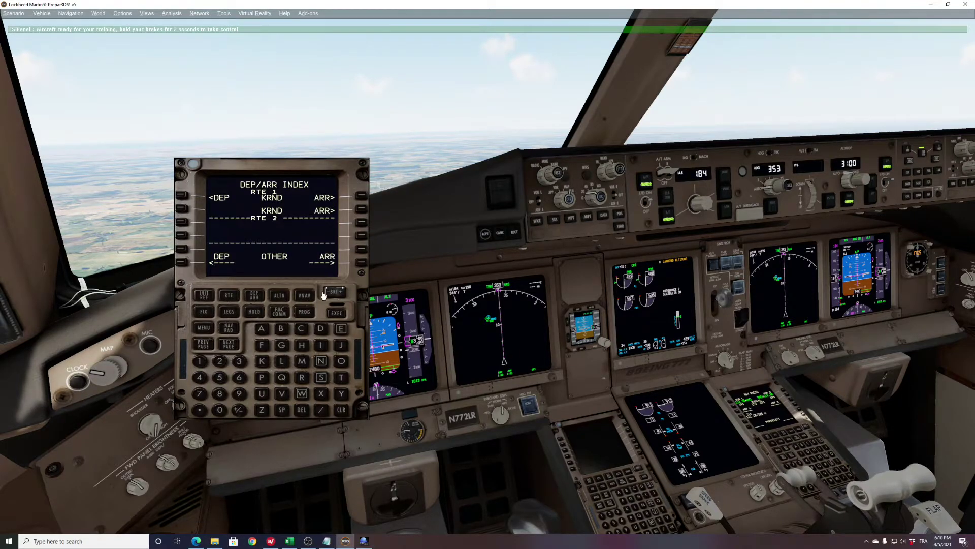
{"action": "left_click", "coordinate": [360, 209]}
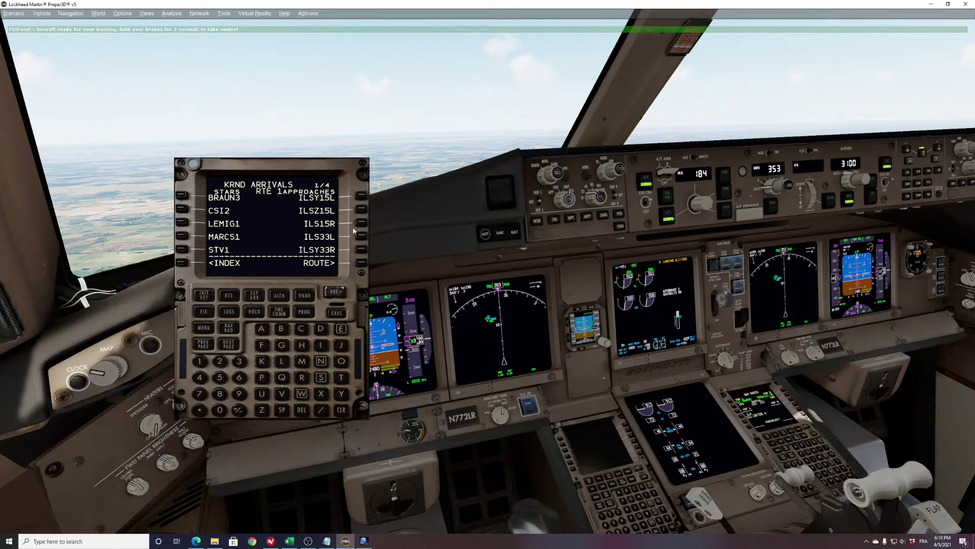
{"action": "left_click", "coordinate": [364, 541]}
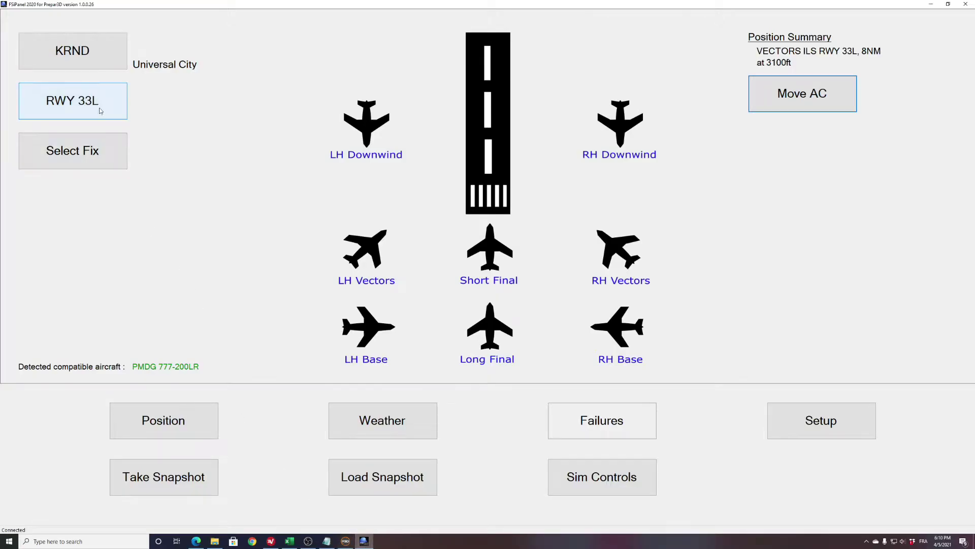
{"action": "left_click", "coordinate": [351, 543]}
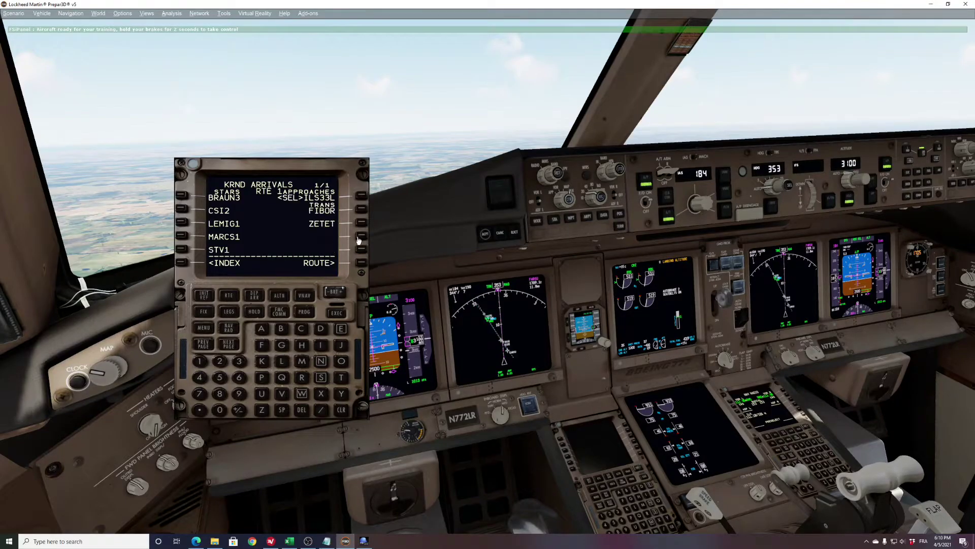
{"action": "left_click", "coordinate": [233, 314]}
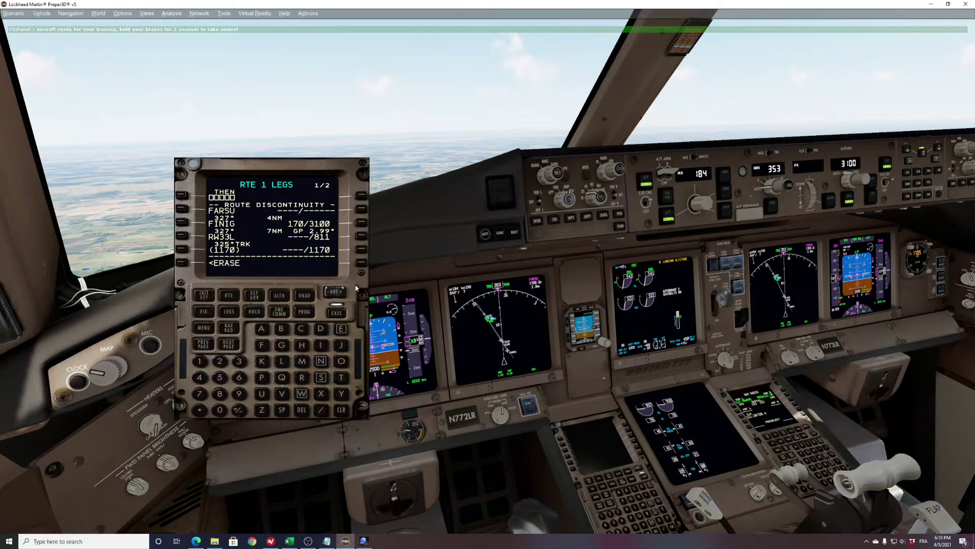
{"action": "left_click", "coordinate": [332, 313]}
{"action": "left_click", "coordinate": [487, 333]}
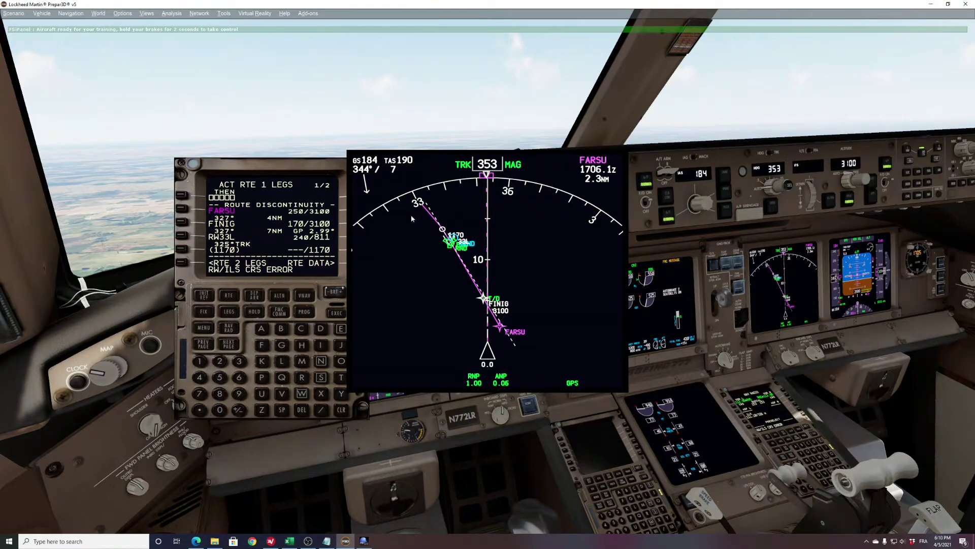
{"action": "left_click", "coordinate": [280, 167]}
Go direct to FINIG on a 327° intercept course, clearing the discontinuity, and execute
{"action": "left_click_drag", "start_coordinate": [280, 167], "coordinate": [232, 158]}
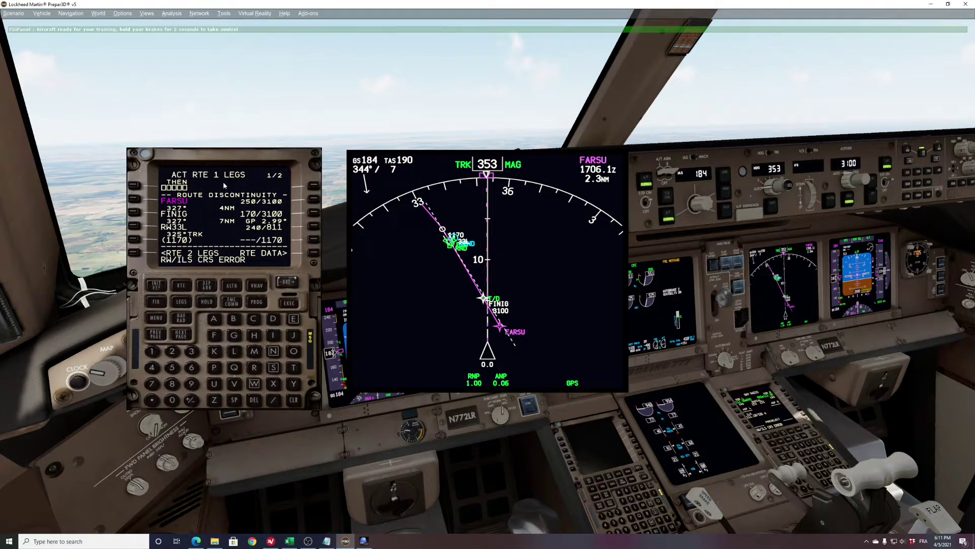
{"action": "left_click", "coordinate": [138, 213]}
{"action": "left_click", "coordinate": [135, 188]}
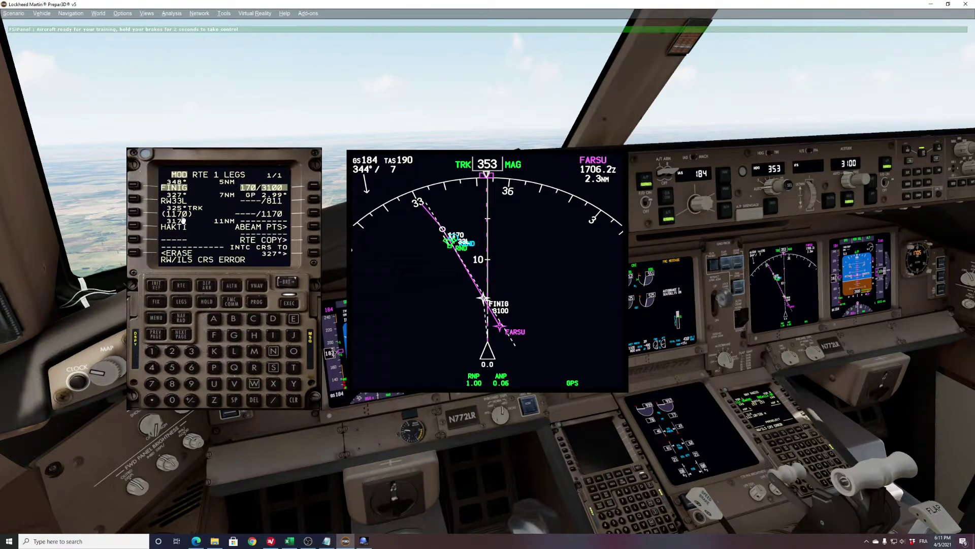
{"action": "left_click", "coordinate": [313, 256]}
{"action": "left_click", "coordinate": [295, 303]}
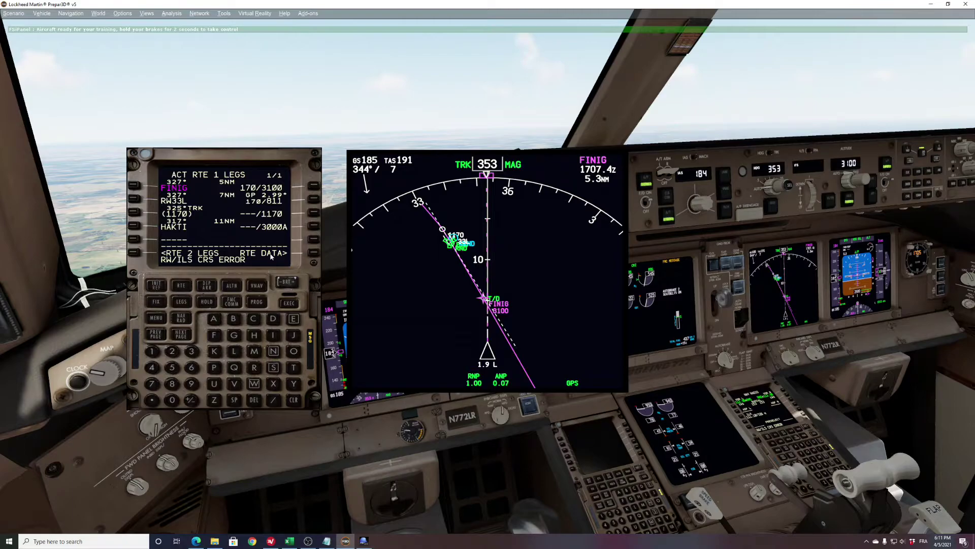
{"action": "left_click", "coordinate": [181, 320]}
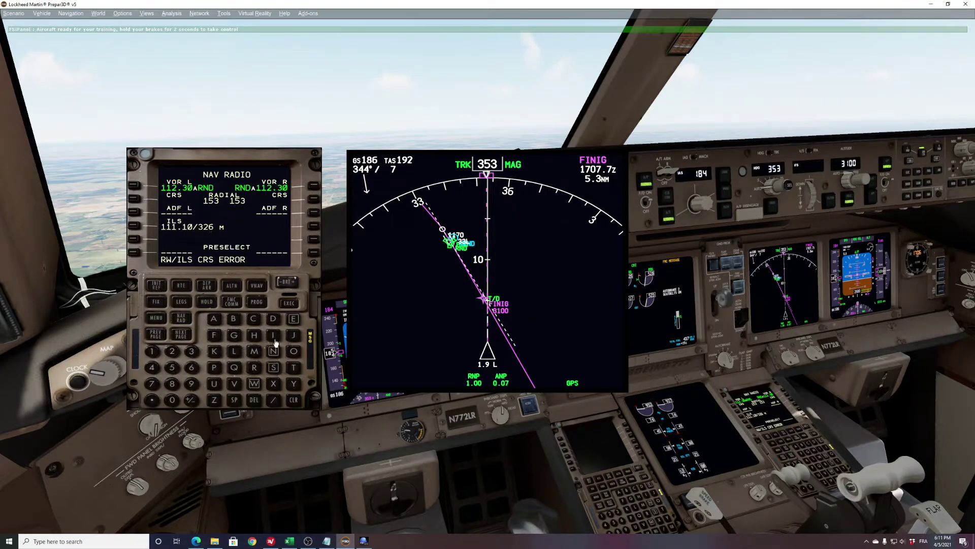
Clear the ILS course error, set the 111.10/326 ILS back to autotune, and close the FMC
{"action": "left_click", "coordinate": [293, 400]}
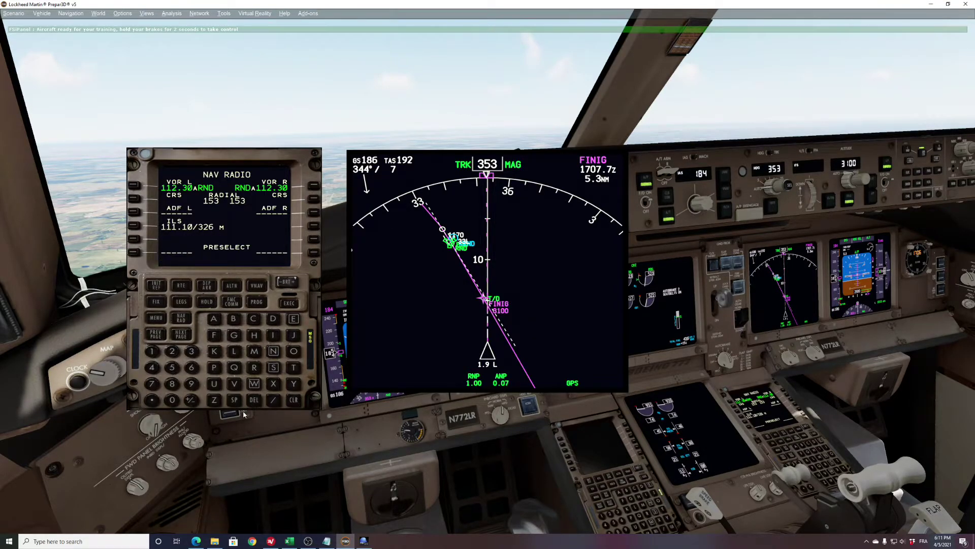
{"action": "left_click", "coordinate": [254, 400]}
{"action": "left_click", "coordinate": [135, 225]}
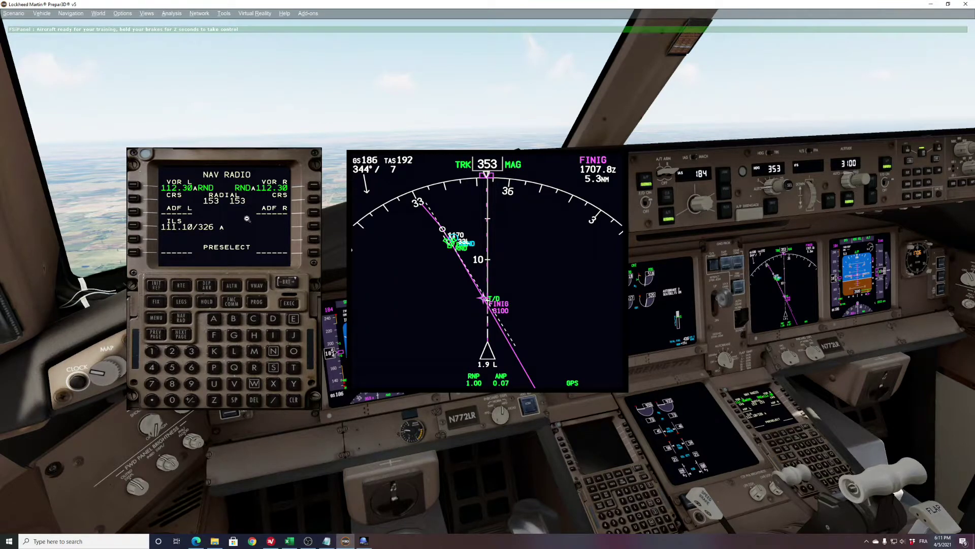
{"action": "left_click", "coordinate": [223, 229]}
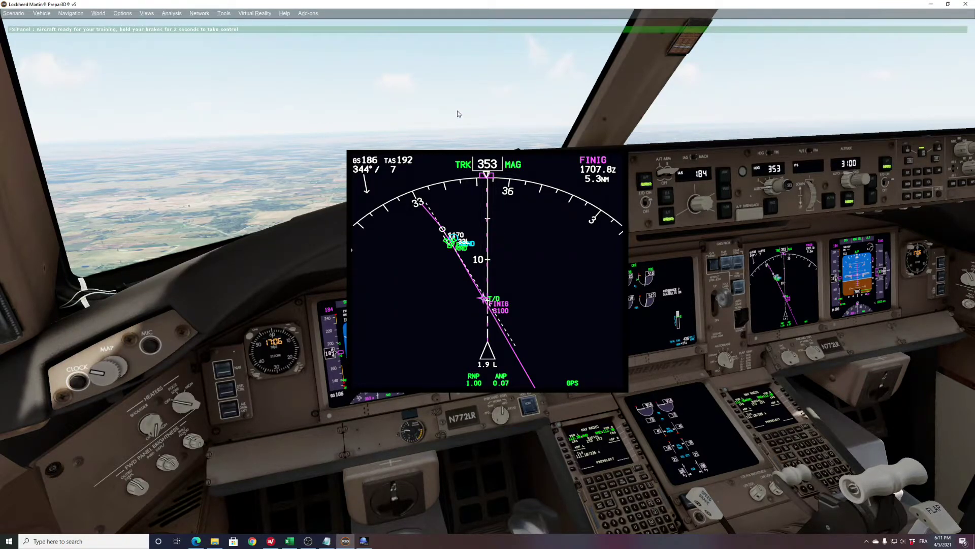
Take control of the 777 from FSiPanel, close the ND pop-up and bring FSiPanel forward
{"action": "key", "text": "period"}
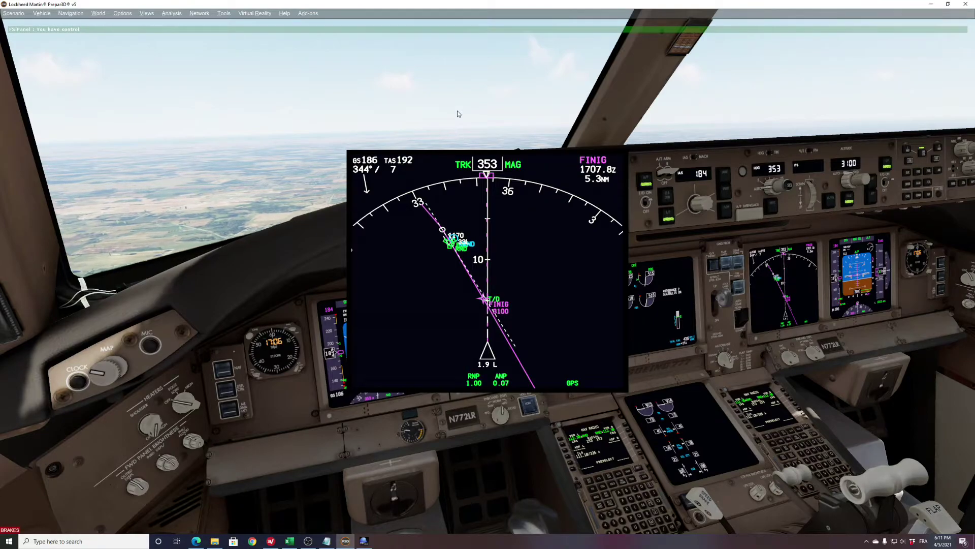
{"action": "left_click", "coordinate": [599, 316]}
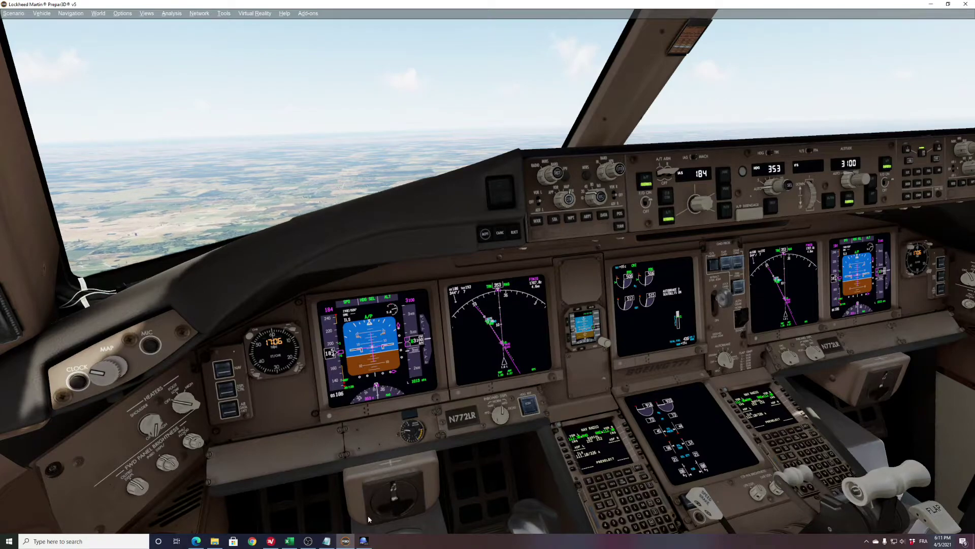
{"action": "mouse_move", "coordinate": [364, 541]}
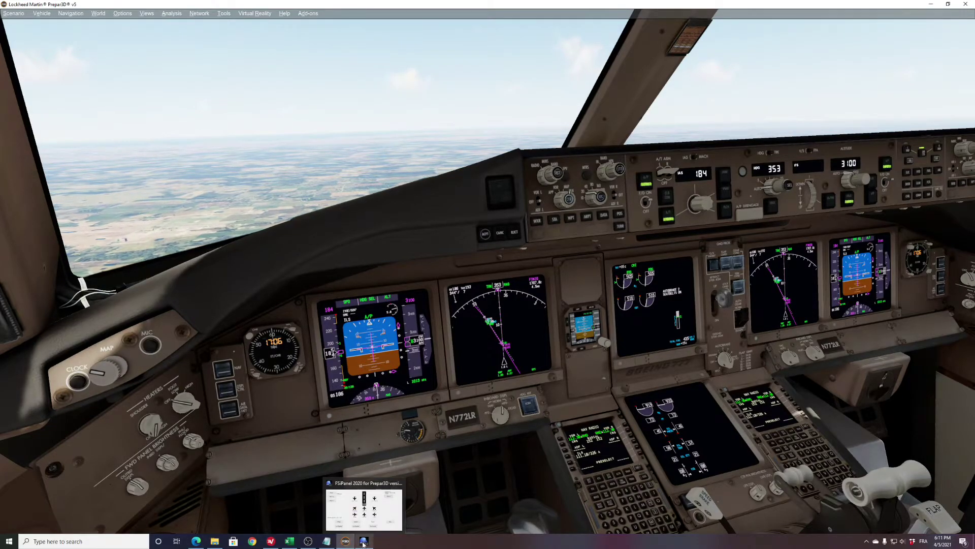
{"action": "left_click", "coordinate": [364, 541]}
Select KSFO runway 28L with LH Vectors and move the 777 to that approach position
{"action": "left_click", "coordinate": [30, 60]}
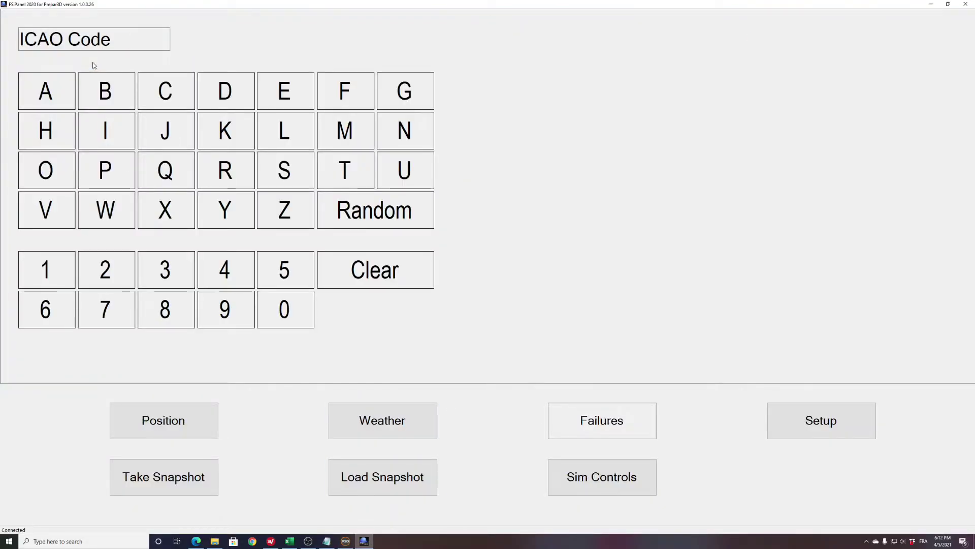
{"action": "type", "text": "KSFO"}
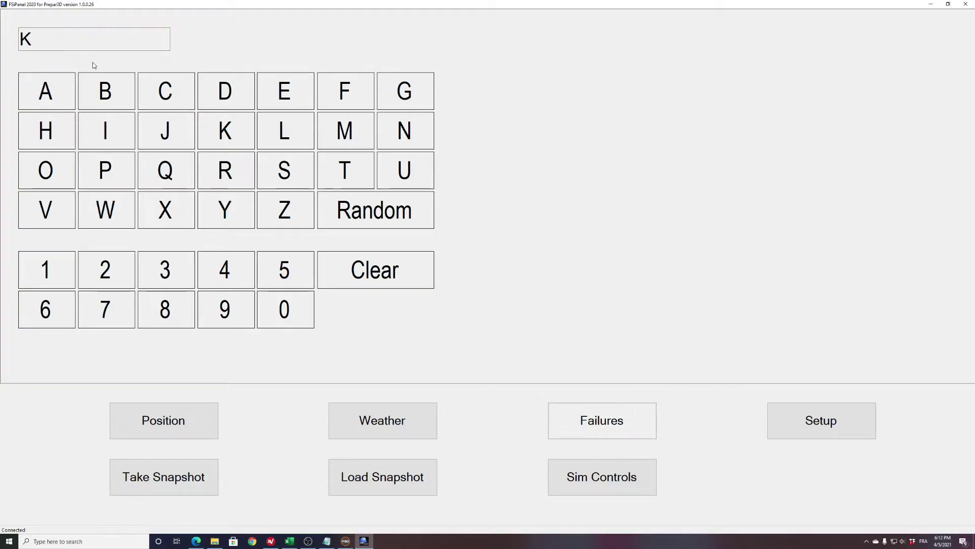
{"action": "left_click", "coordinate": [189, 266]}
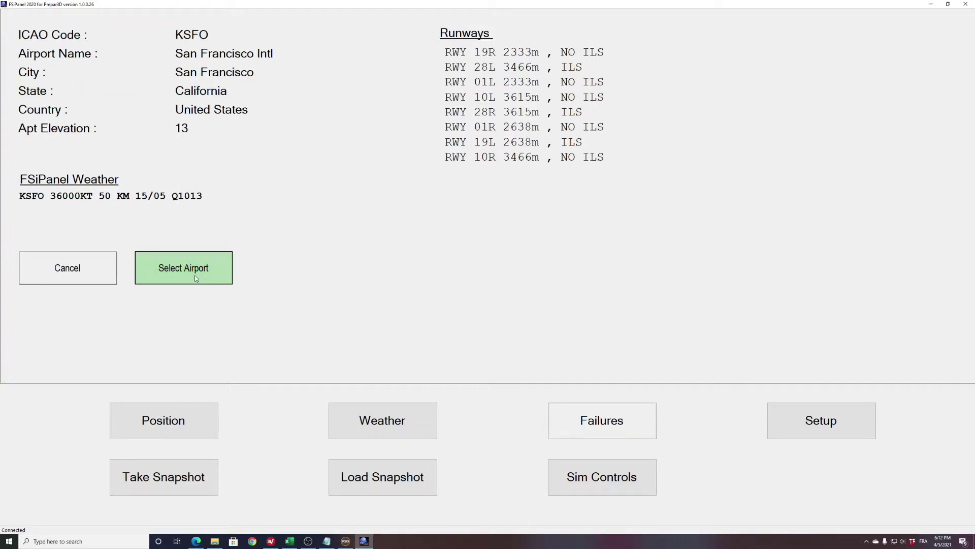
{"action": "left_click", "coordinate": [88, 97]}
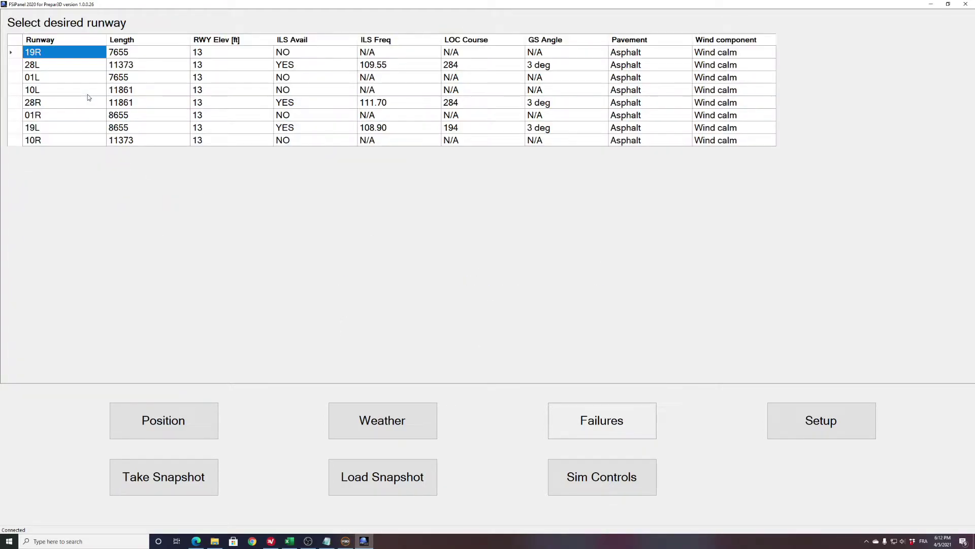
{"action": "double_click", "coordinate": [60, 65]}
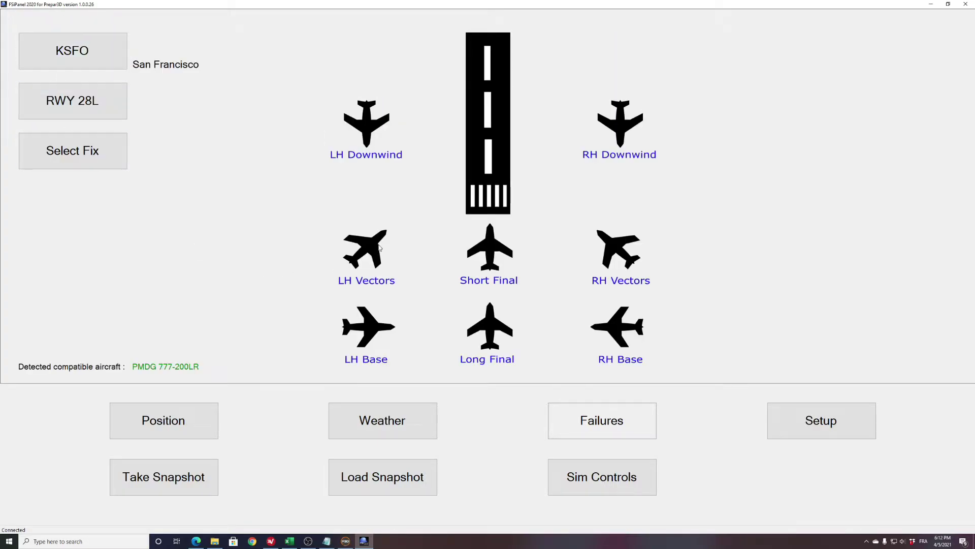
{"action": "left_click", "coordinate": [371, 249]}
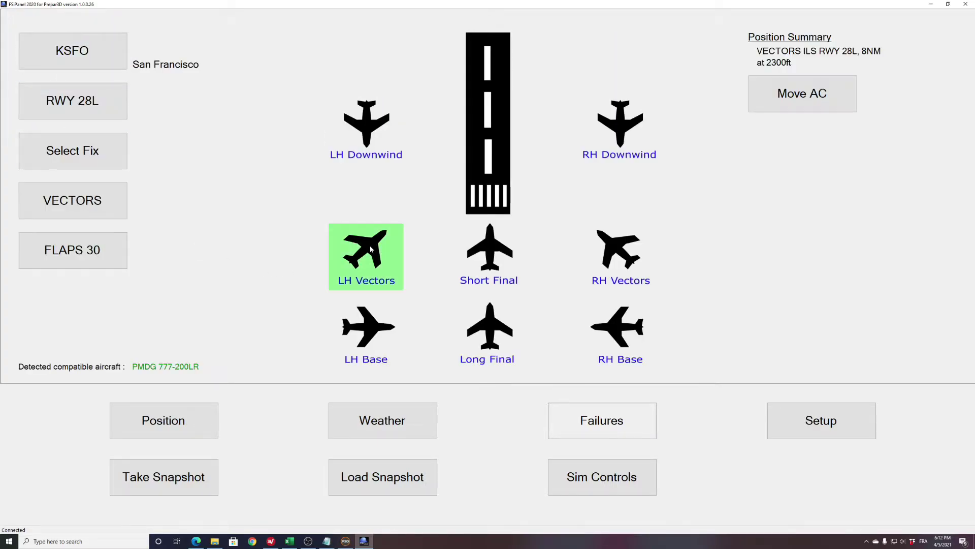
{"action": "left_click", "coordinate": [811, 103]}
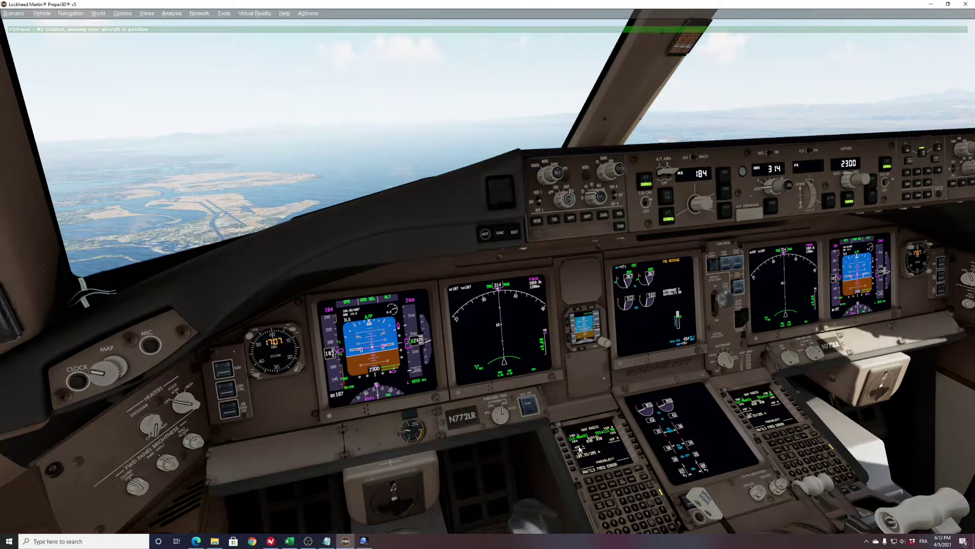
After repositioning near San Francisco at 2300 ft, pop up the FMC on the NAV RADIO page
{"action": "left_click", "coordinate": [610, 447]}
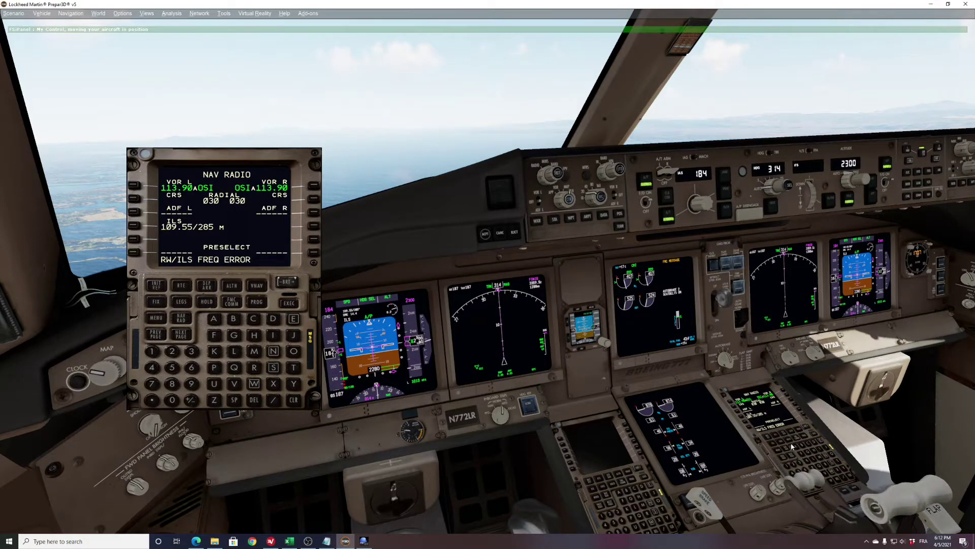
Clear the ILS frequency error, review both RTE 1 pages, and show the ACT RTE 1 LEGS list
{"action": "left_click_drag", "start_coordinate": [258, 159], "coordinate": [354, 168]}
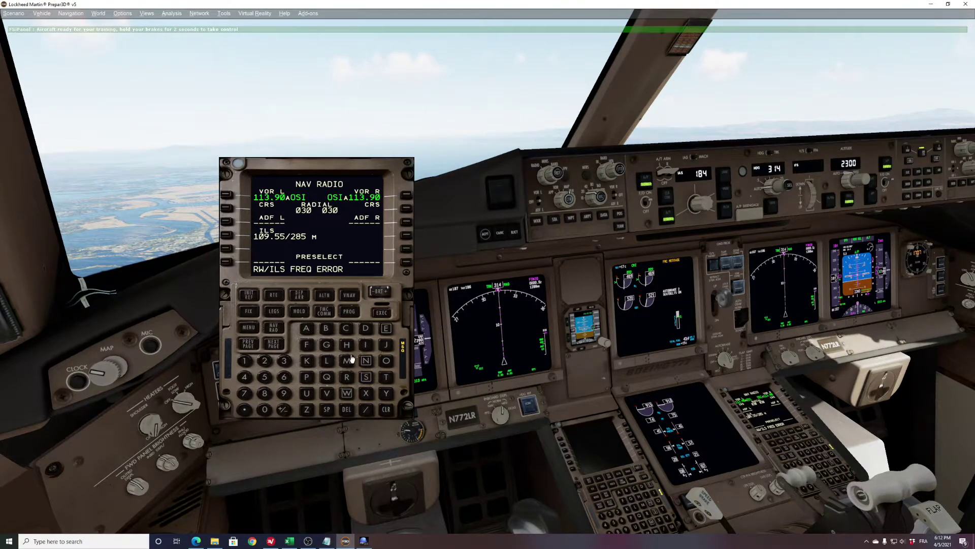
{"action": "left_click", "coordinate": [387, 413]}
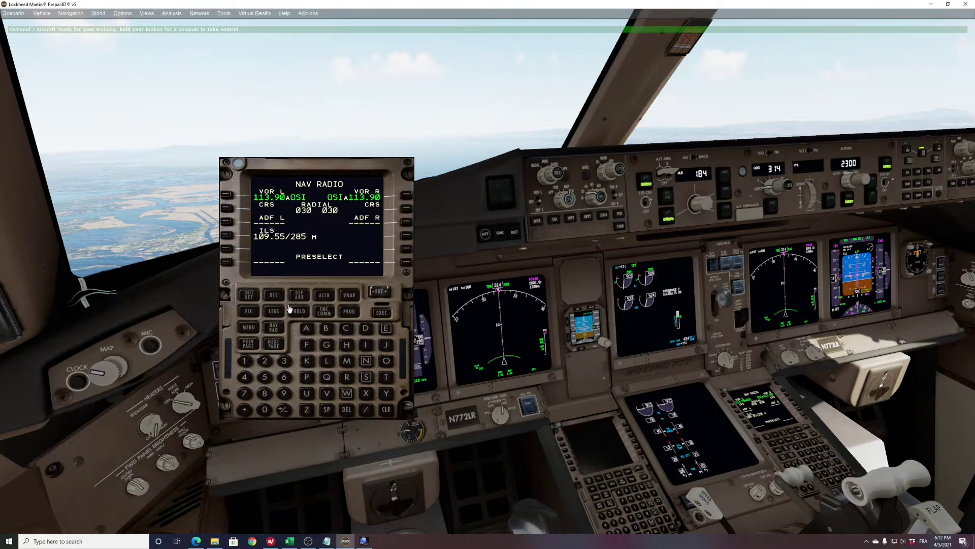
{"action": "left_click", "coordinate": [274, 295]}
{"action": "left_click", "coordinate": [250, 344]}
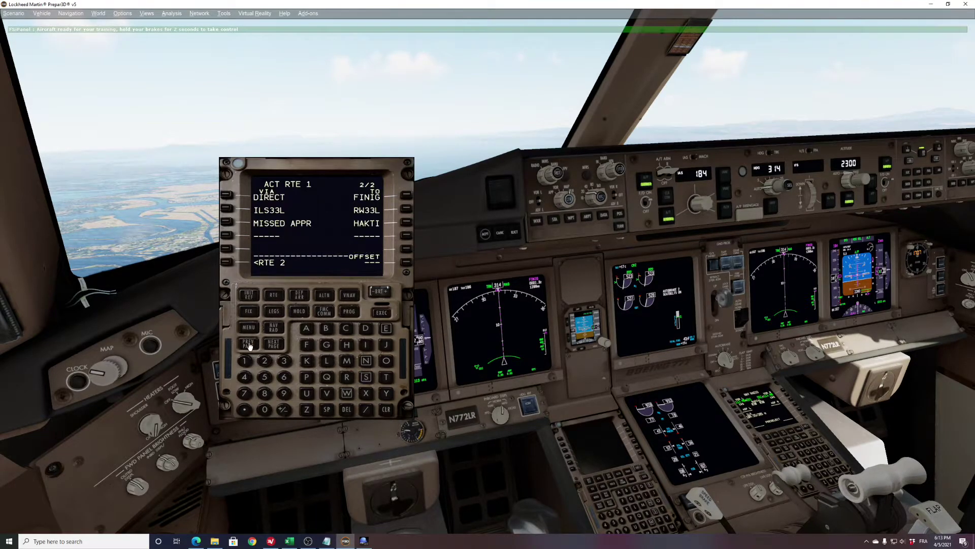
{"action": "left_click", "coordinate": [272, 347]}
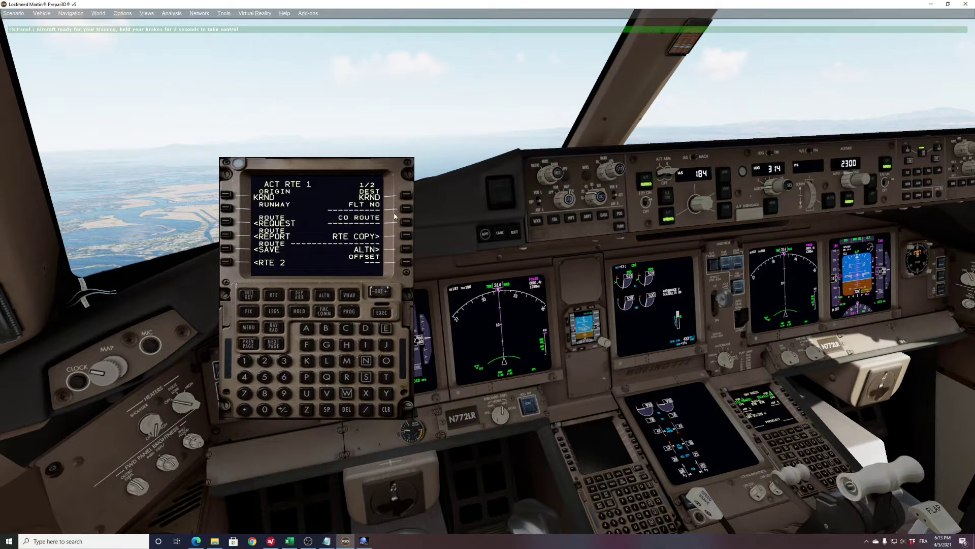
{"action": "left_click", "coordinate": [272, 312]}
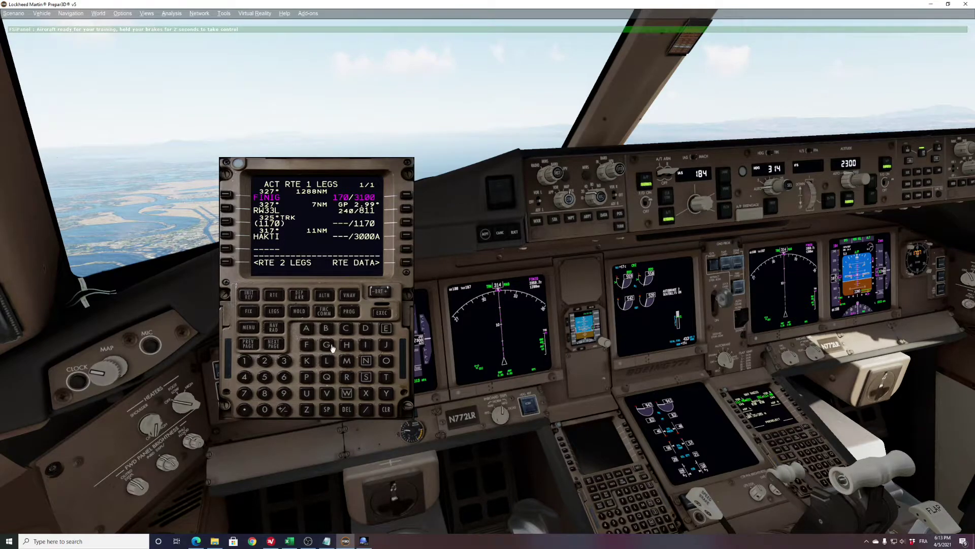
Insert KSFO as the waypoint after HAKTI, execute the modified route, and clear the scratchpad
{"action": "left_click", "coordinate": [309, 364]}
{"action": "left_click", "coordinate": [310, 348]}
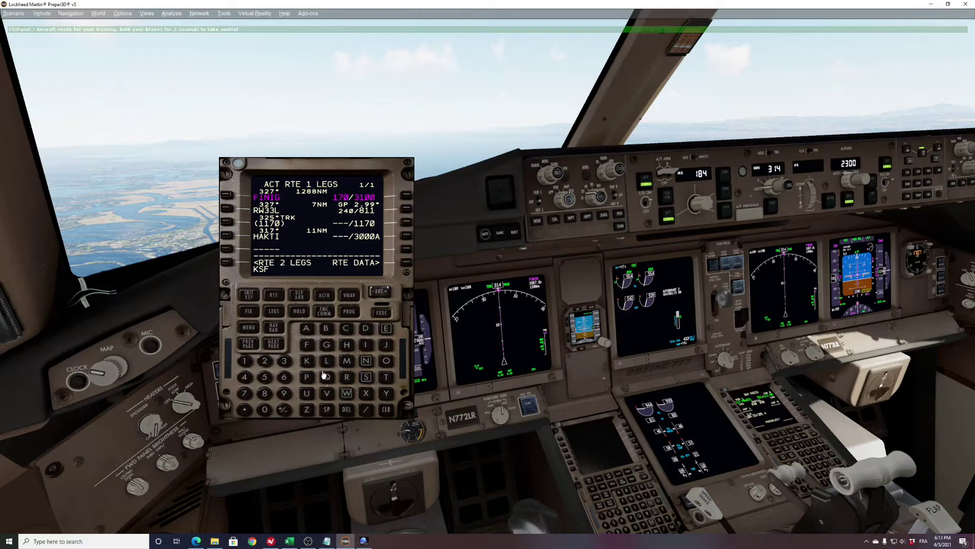
{"action": "left_click", "coordinate": [227, 248]}
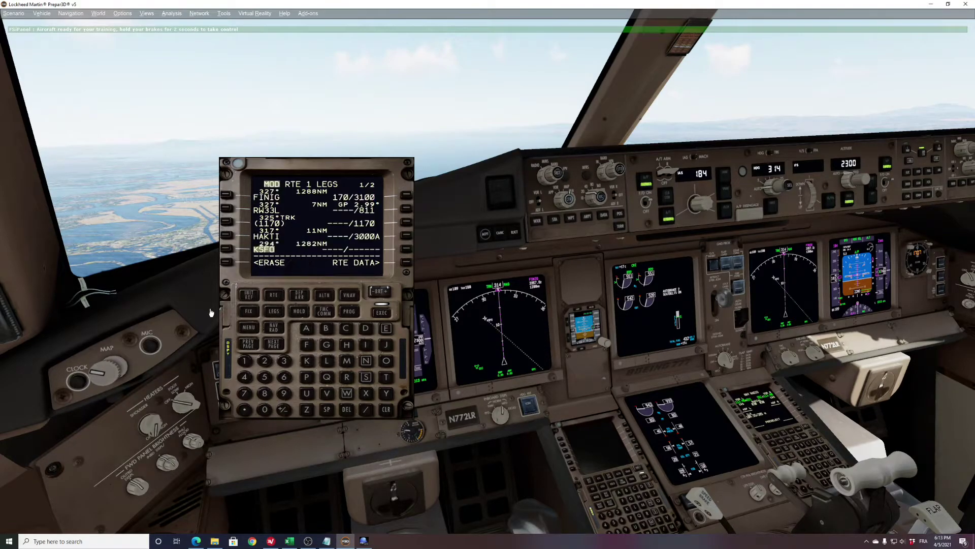
{"action": "left_click", "coordinate": [385, 325]}
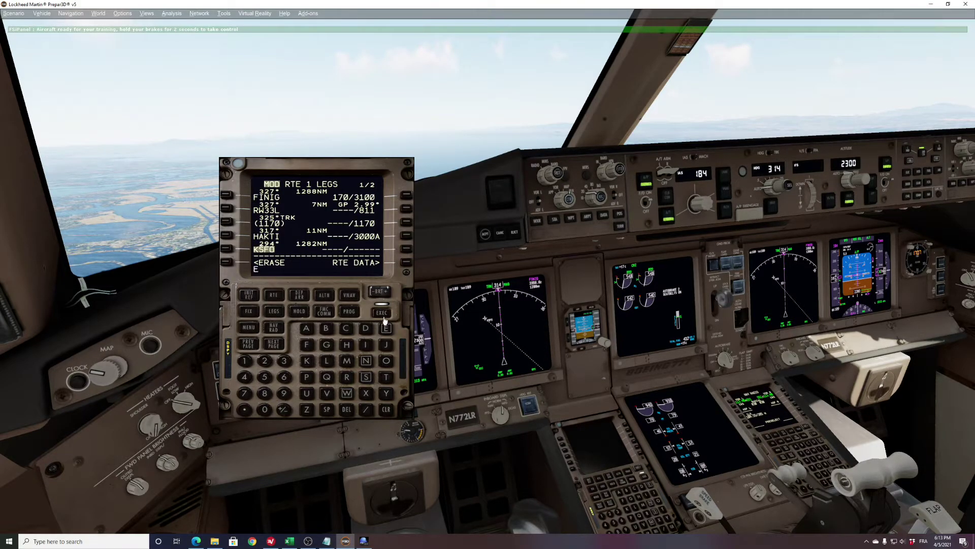
{"action": "left_click", "coordinate": [381, 313]}
{"action": "left_click", "coordinate": [387, 410]}
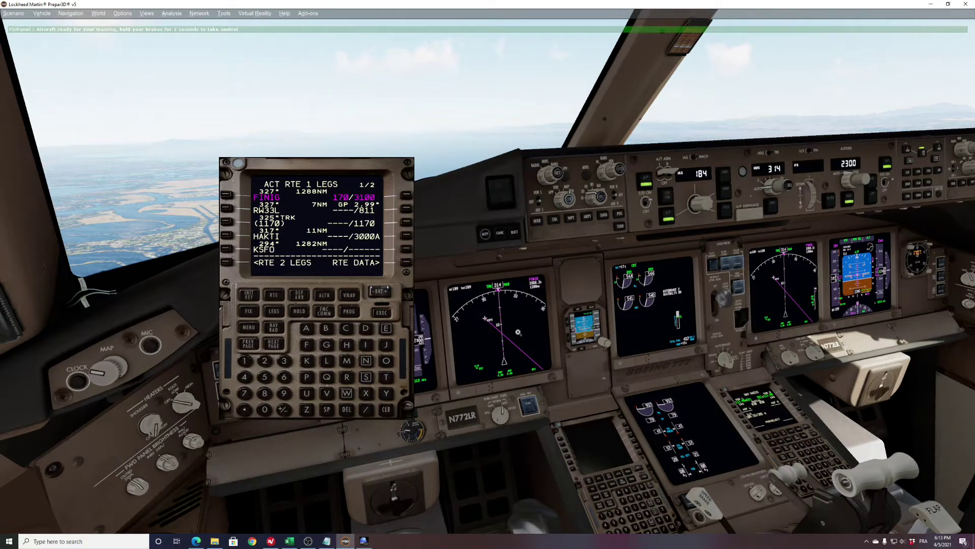
With the ND enlarged, make KSFO the direct-to first leg and execute it
{"action": "left_click", "coordinate": [486, 322]}
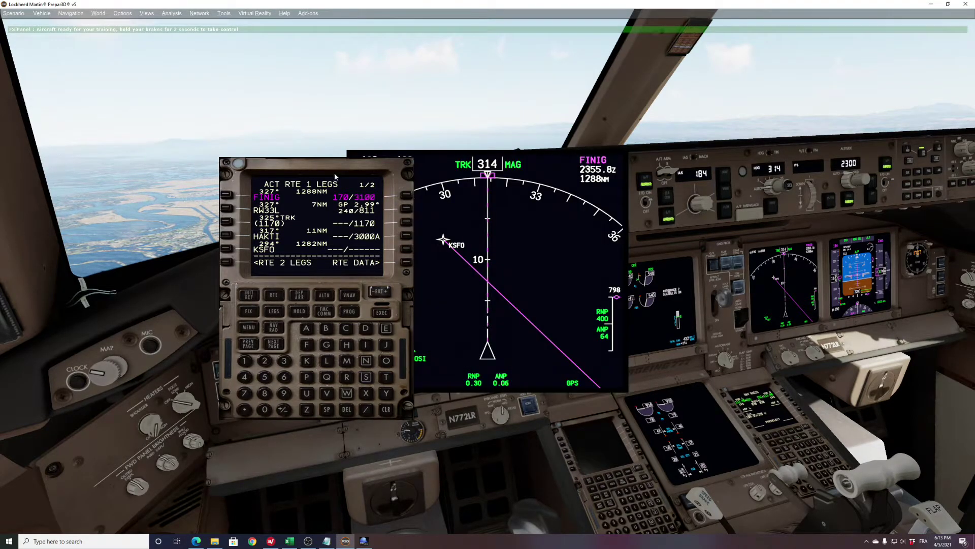
{"action": "left_click_drag", "start_coordinate": [328, 170], "coordinate": [254, 162]}
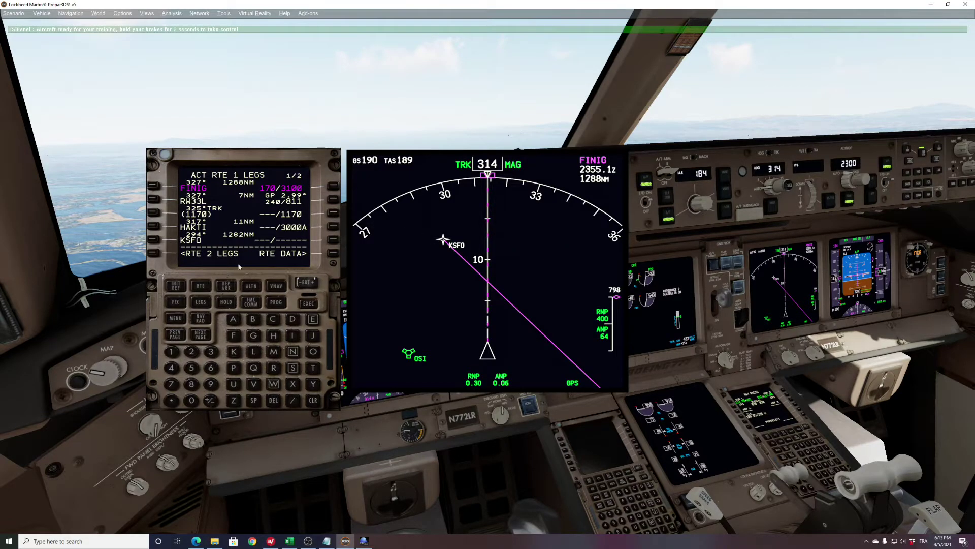
{"action": "left_click", "coordinate": [155, 241]}
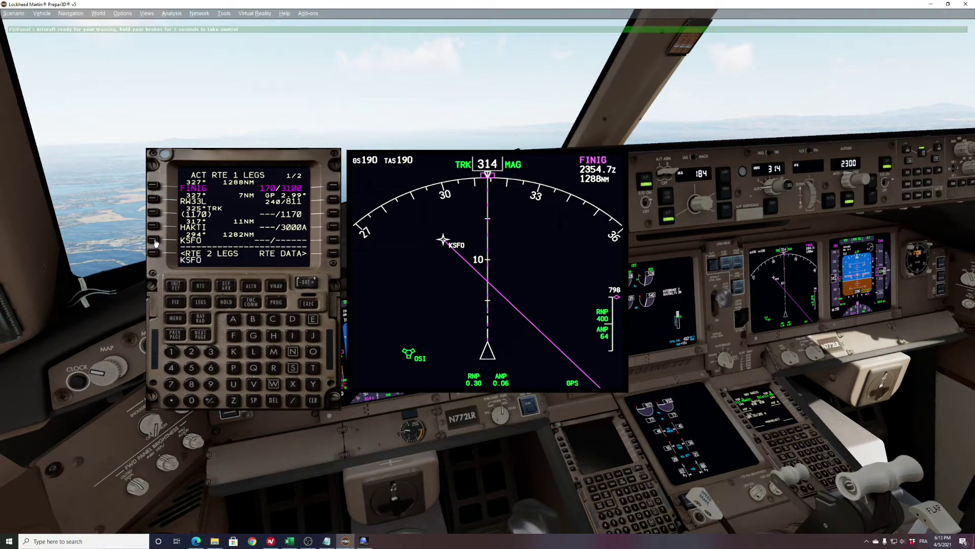
{"action": "left_click", "coordinate": [155, 189]}
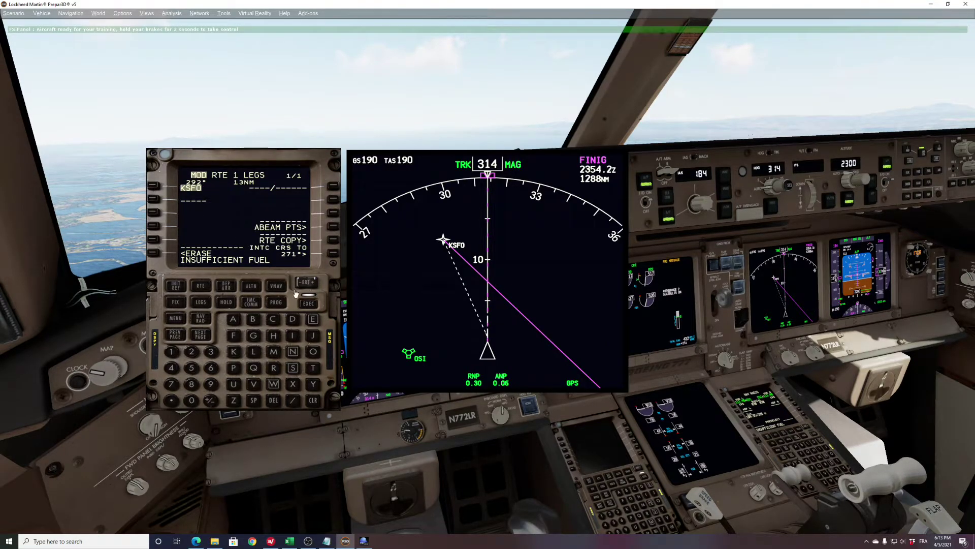
{"action": "left_click", "coordinate": [305, 303]}
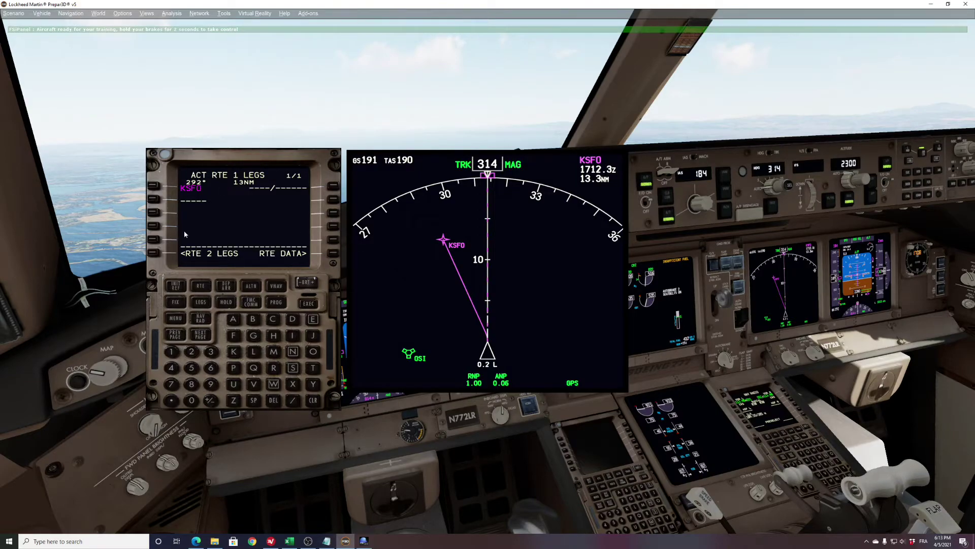
Enter KSFO as the route destination and execute it
{"action": "left_click", "coordinate": [200, 288]}
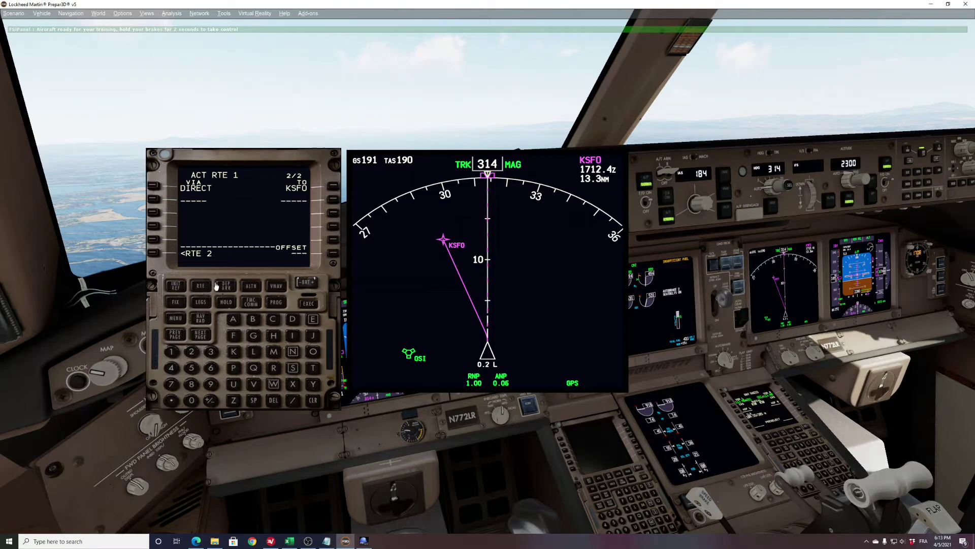
{"action": "left_click", "coordinate": [193, 333]}
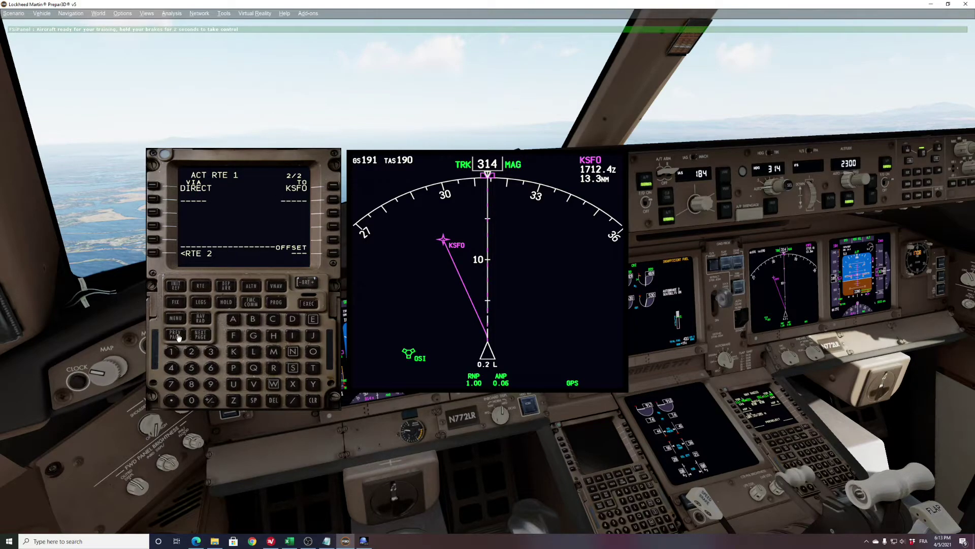
{"action": "left_click", "coordinate": [234, 351]}
{"action": "left_click", "coordinate": [293, 368]}
{"action": "left_click", "coordinate": [234, 336]}
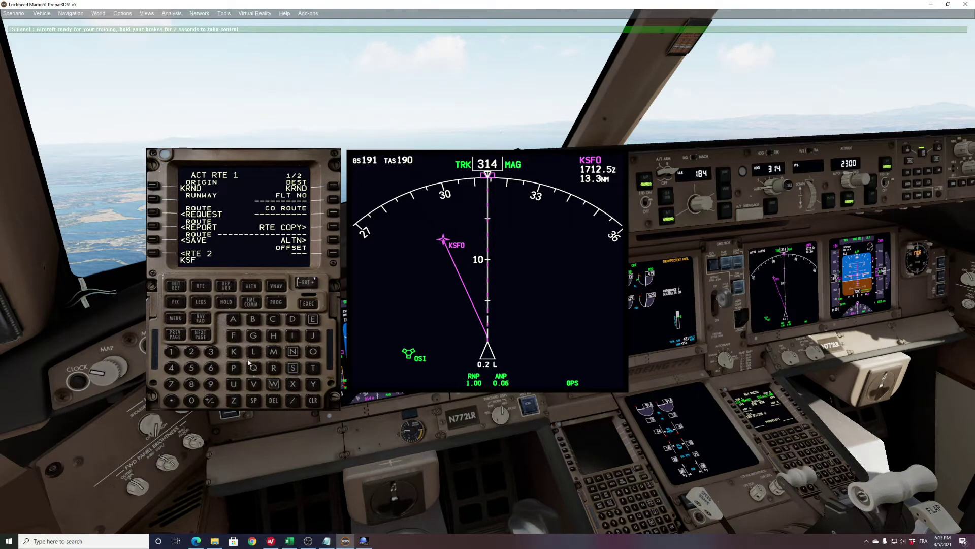
{"action": "left_click", "coordinate": [312, 353]}
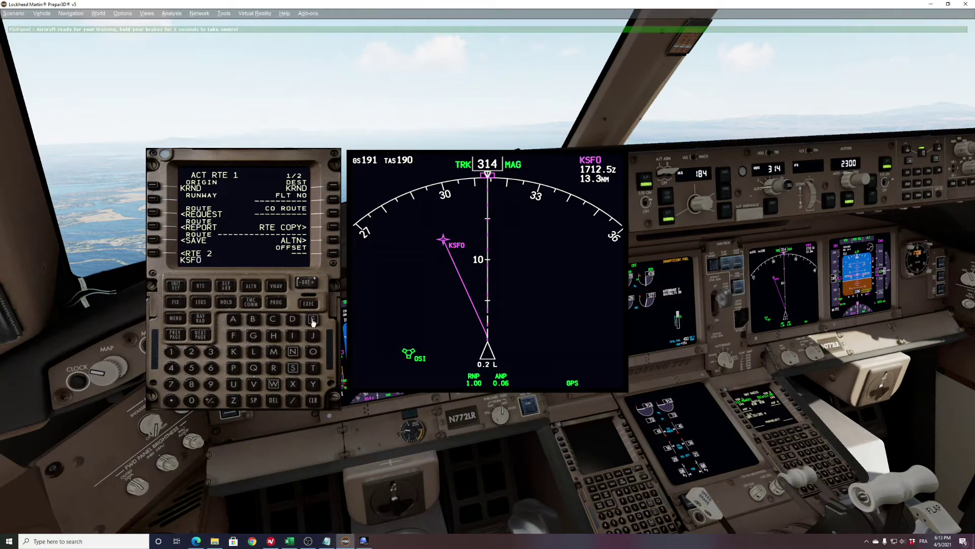
{"action": "left_click", "coordinate": [334, 188]}
{"action": "left_click", "coordinate": [309, 305]}
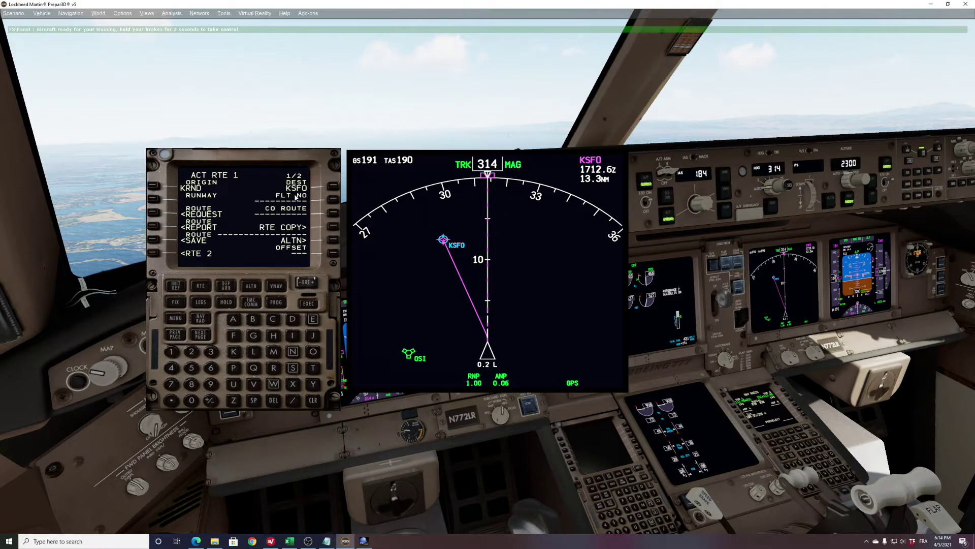
Select and execute the ILS28L approach for KSFO
{"action": "left_click", "coordinate": [225, 286]}
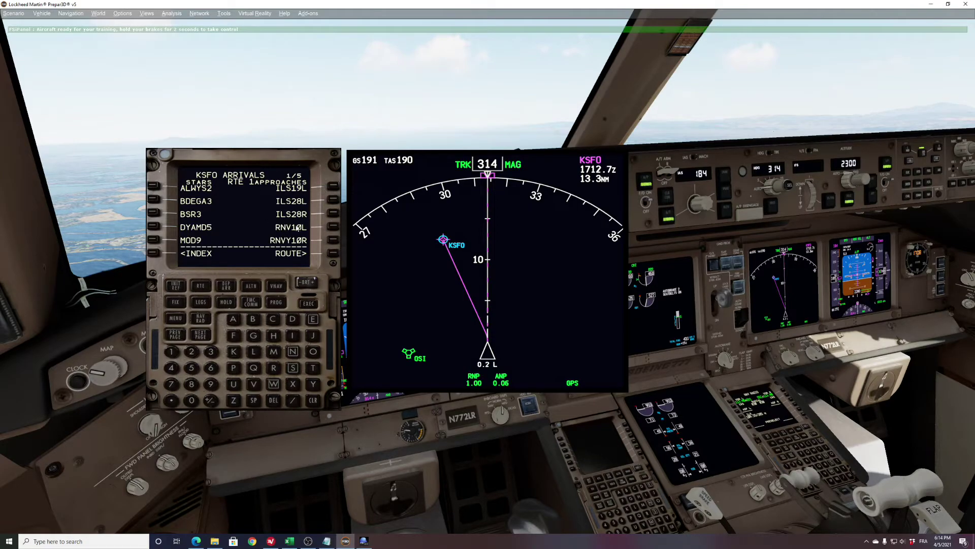
{"action": "left_click", "coordinate": [332, 200]}
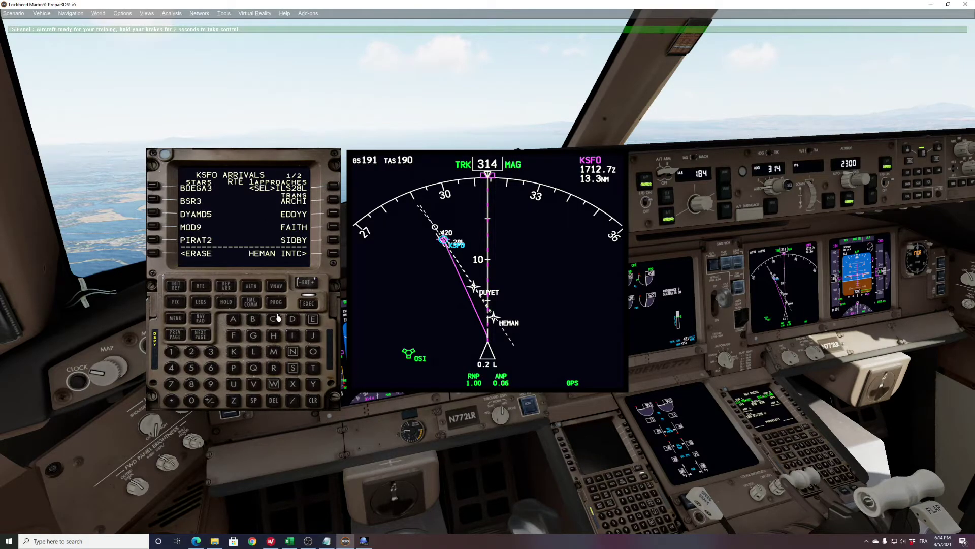
{"action": "left_click", "coordinate": [309, 303]}
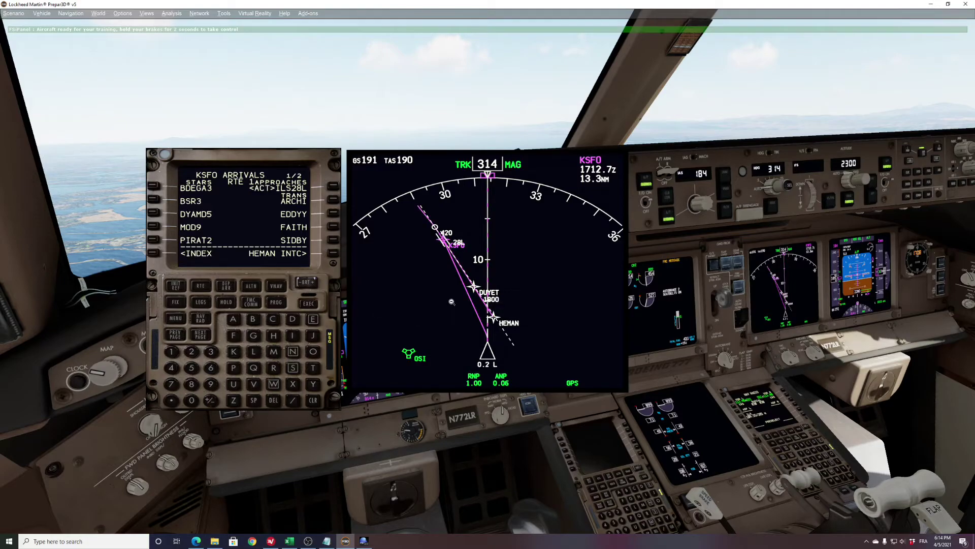
Close the discontinuity with DUYET as the first leg, execute, and clear the RW/ILS CRS ERROR
{"action": "left_click", "coordinate": [201, 305]}
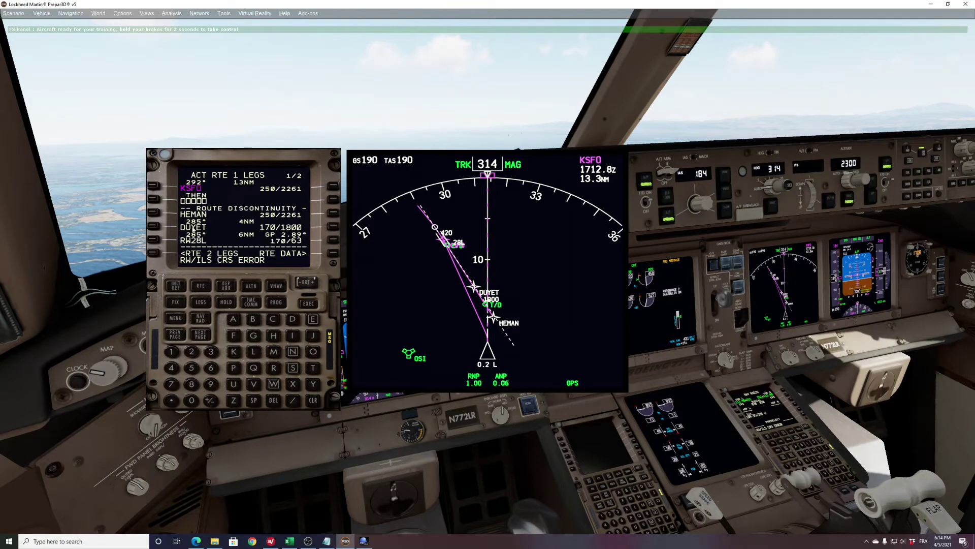
{"action": "left_click", "coordinate": [153, 185]}
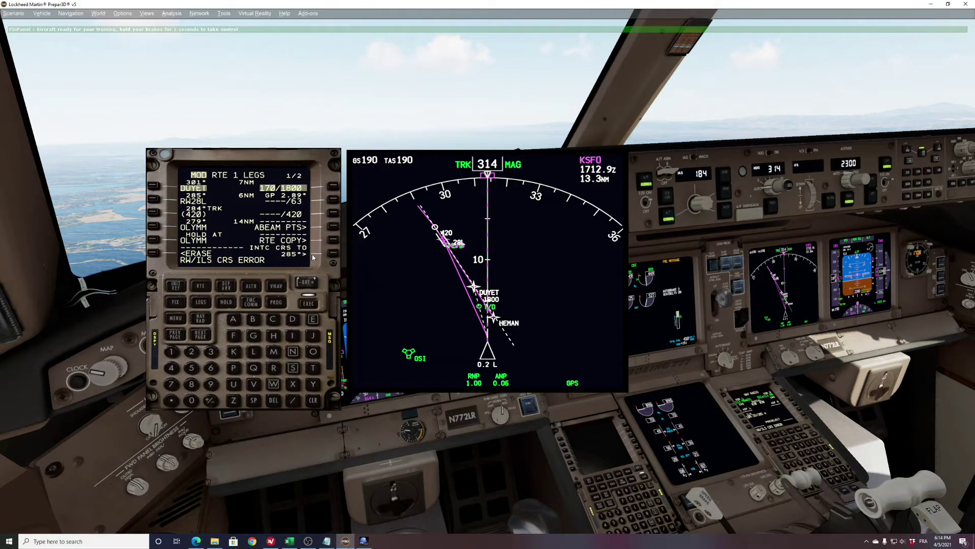
{"action": "left_click", "coordinate": [309, 304]}
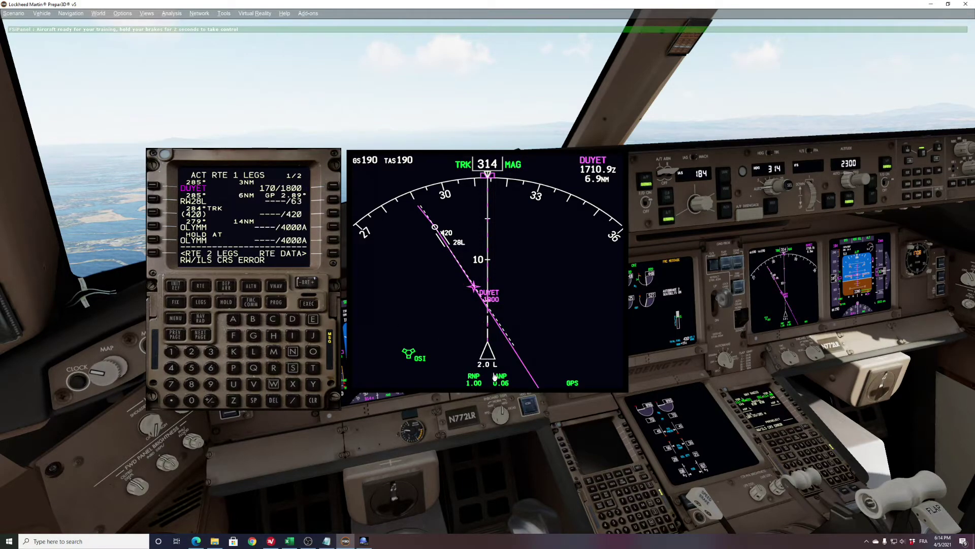
{"action": "left_click", "coordinate": [314, 400]}
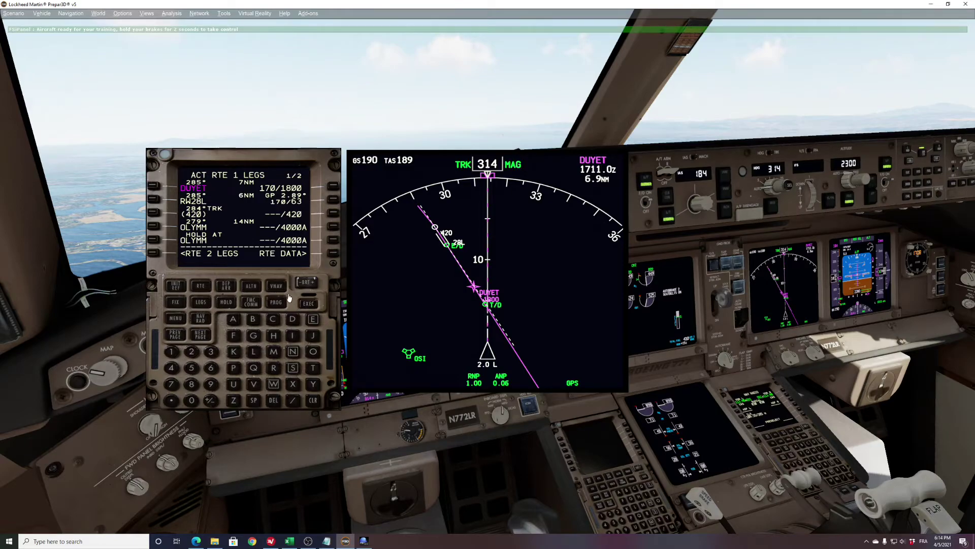
Delete the manual ILS tuning on NAV RAD so it auto-tunes 109.55/285
{"action": "left_click", "coordinate": [205, 323]}
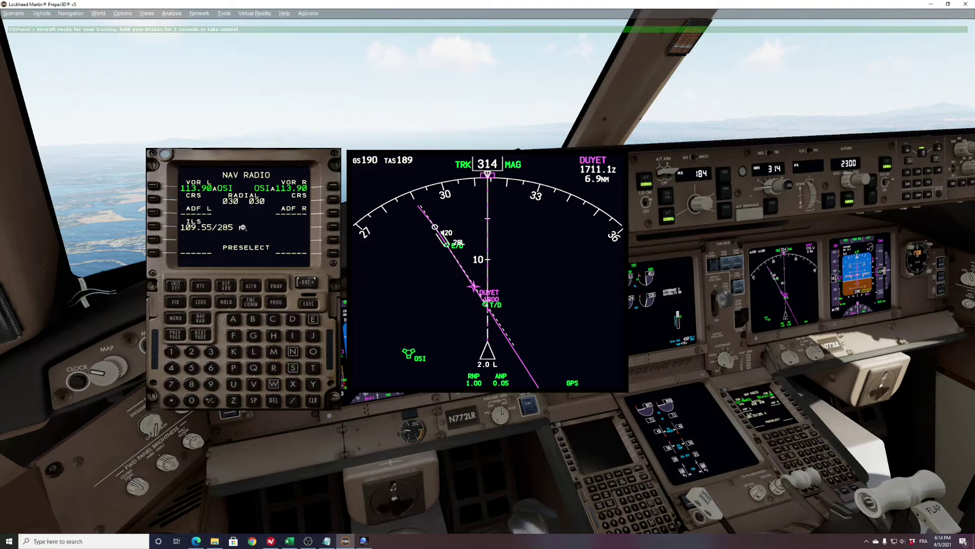
{"action": "left_click", "coordinate": [274, 401]}
{"action": "left_click", "coordinate": [158, 229]}
Close the CDU and ND pop-ups and press the brakes key to take control
{"action": "left_click", "coordinate": [225, 228]}
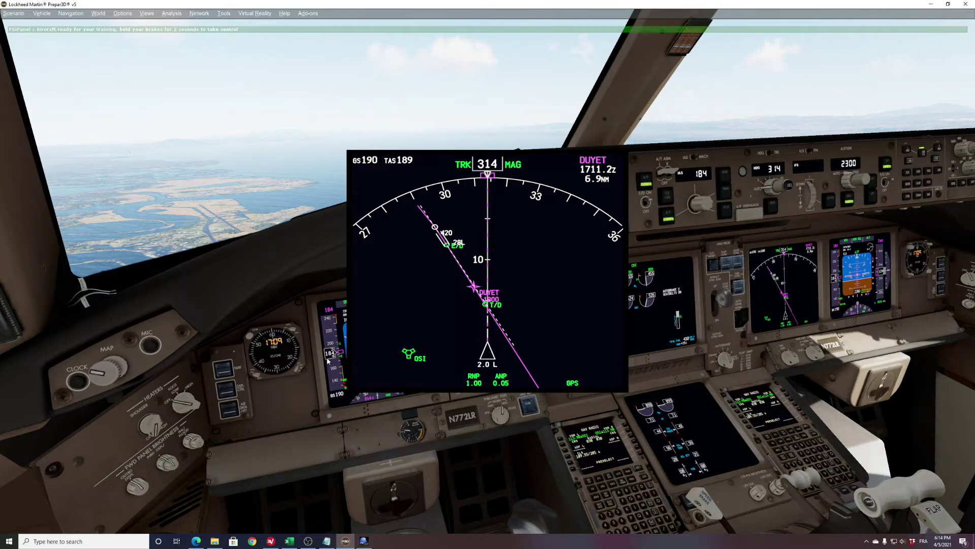
{"action": "left_click", "coordinate": [533, 288]}
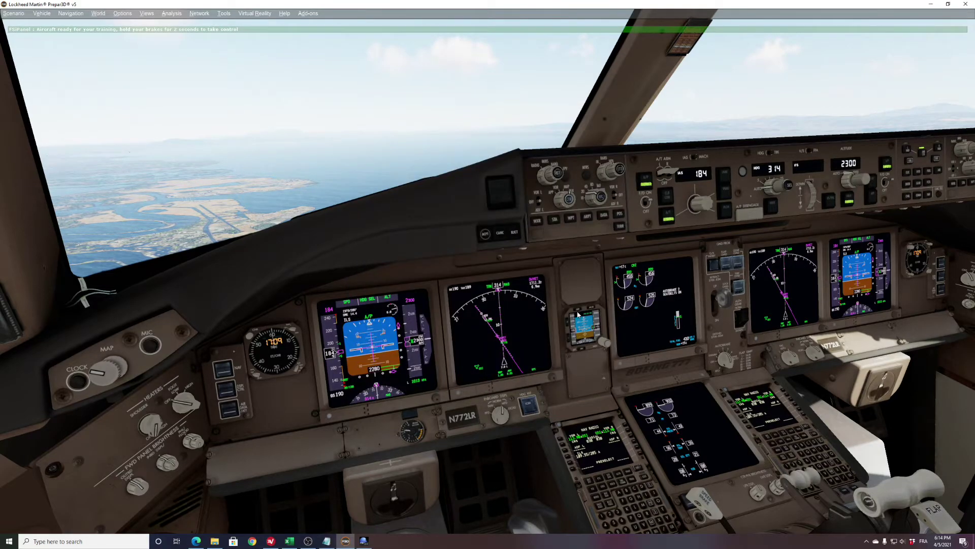
{"action": "key", "text": "period"}
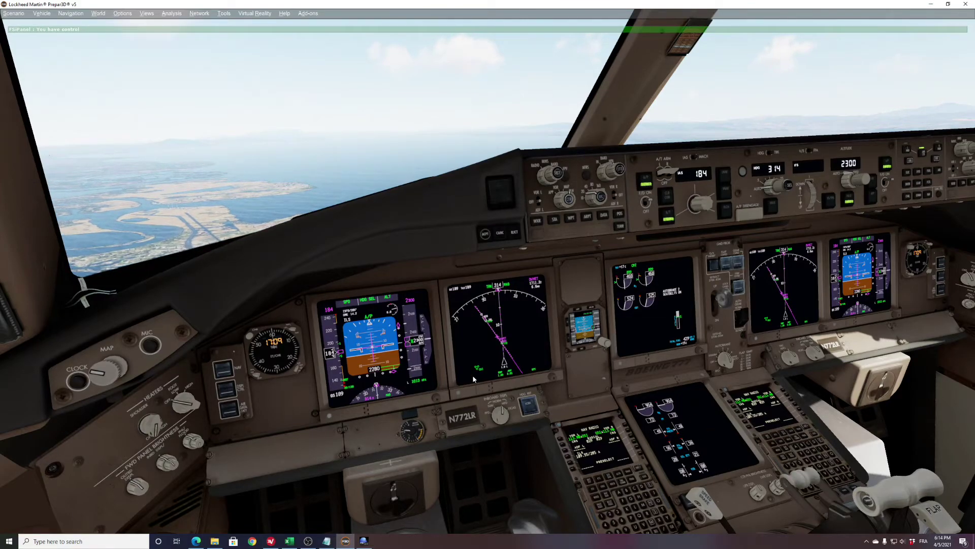
In FSiPanel, choose KJFK runway 04L Long Final and move the aircraft there
{"action": "left_click", "coordinate": [366, 545]}
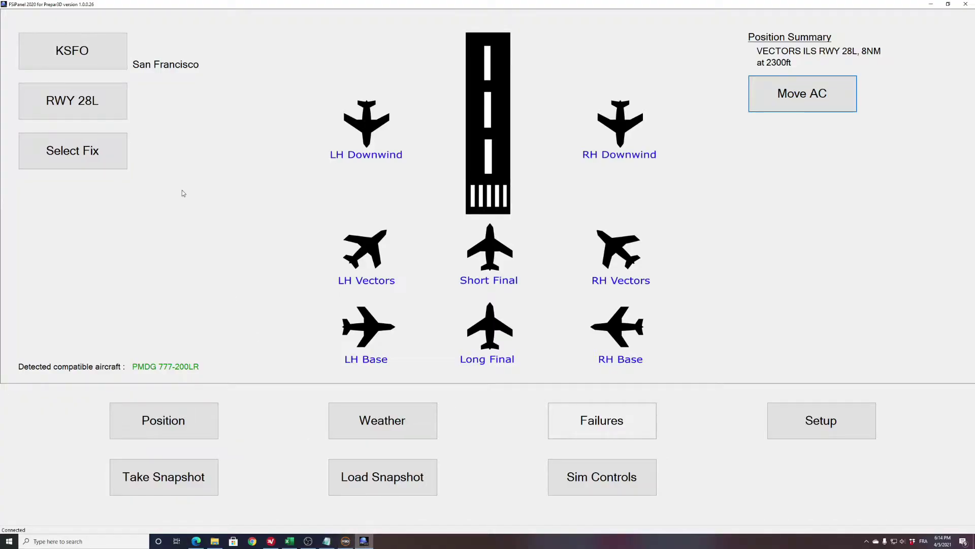
{"action": "left_click", "coordinate": [74, 57]}
{"action": "type", "text": "K"}
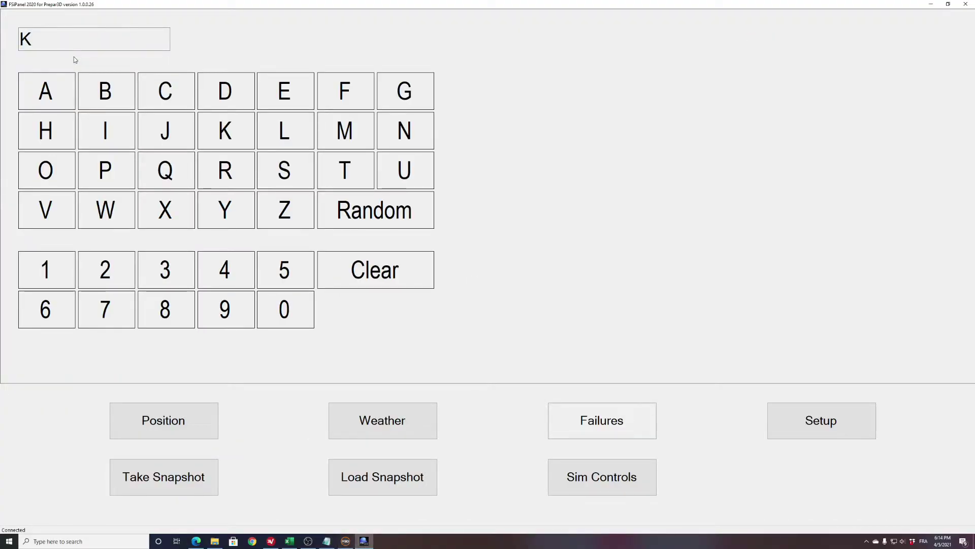
{"action": "type", "text": "JFK"}
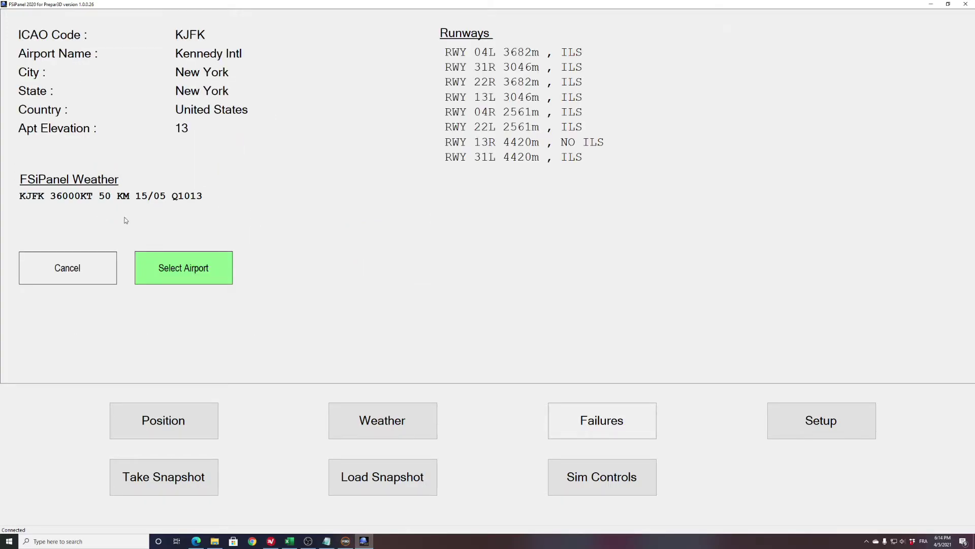
{"action": "left_click", "coordinate": [173, 267]}
{"action": "left_click", "coordinate": [108, 100]}
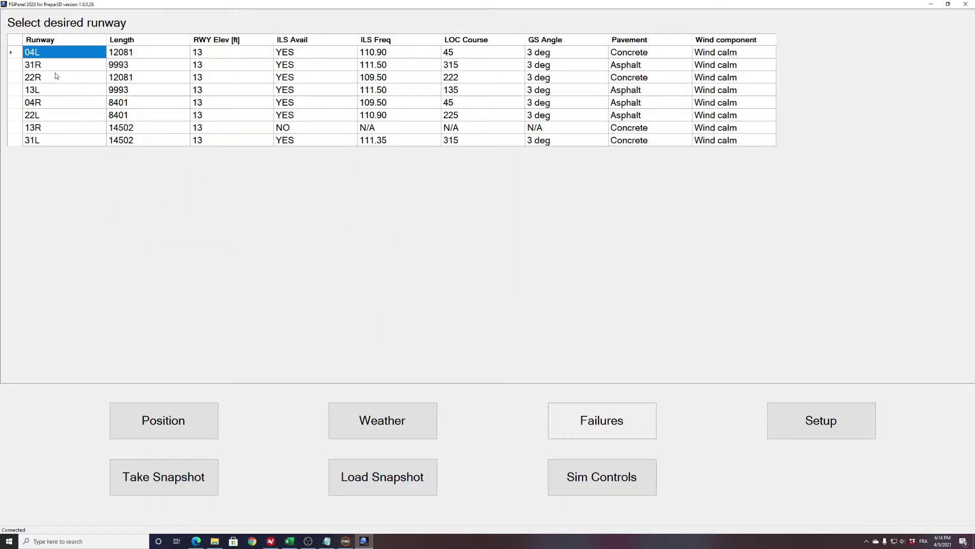
{"action": "left_click", "coordinate": [55, 56]}
{"action": "left_click", "coordinate": [489, 317]}
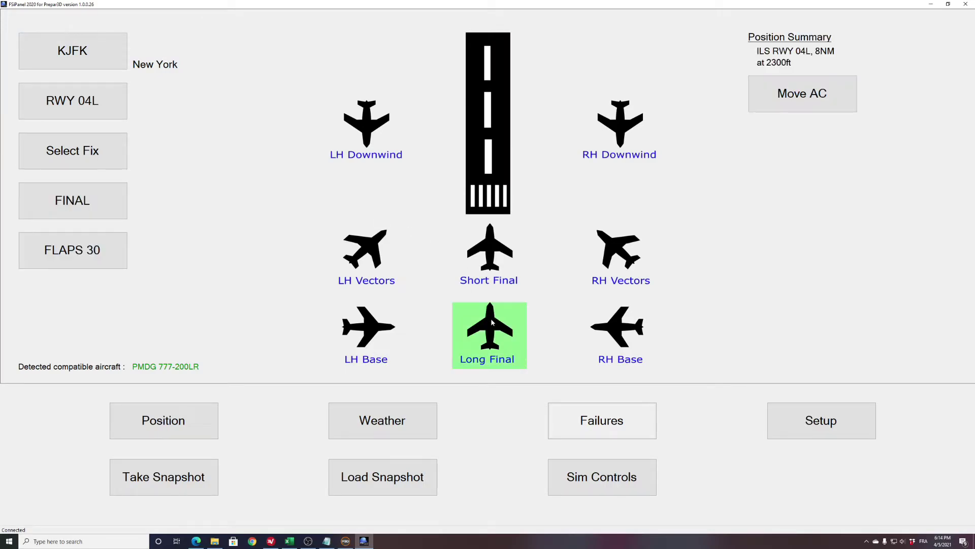
{"action": "left_click", "coordinate": [787, 104]}
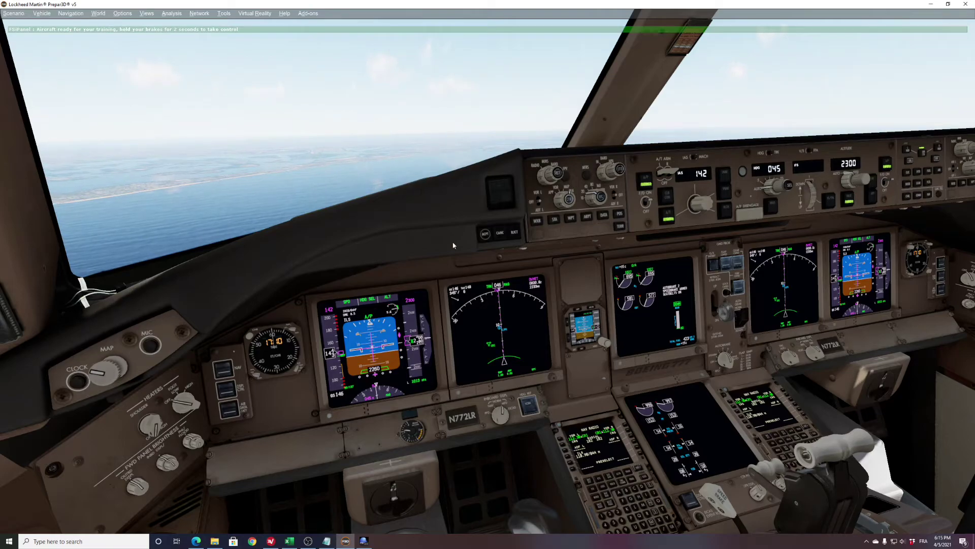
Open the CDU and ND as pop-ups and show the active route legs
{"action": "left_click", "coordinate": [598, 451]}
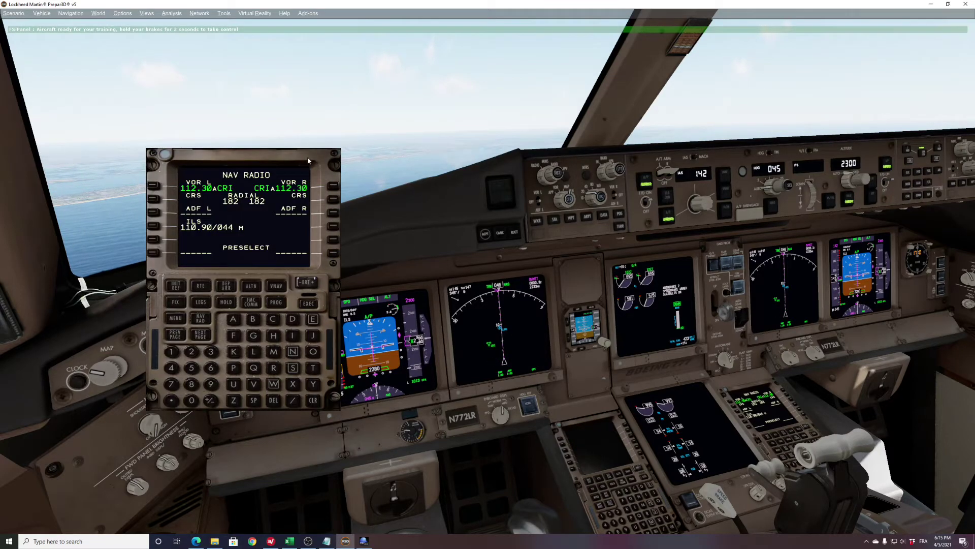
{"action": "left_click_drag", "start_coordinate": [308, 160], "coordinate": [283, 144]}
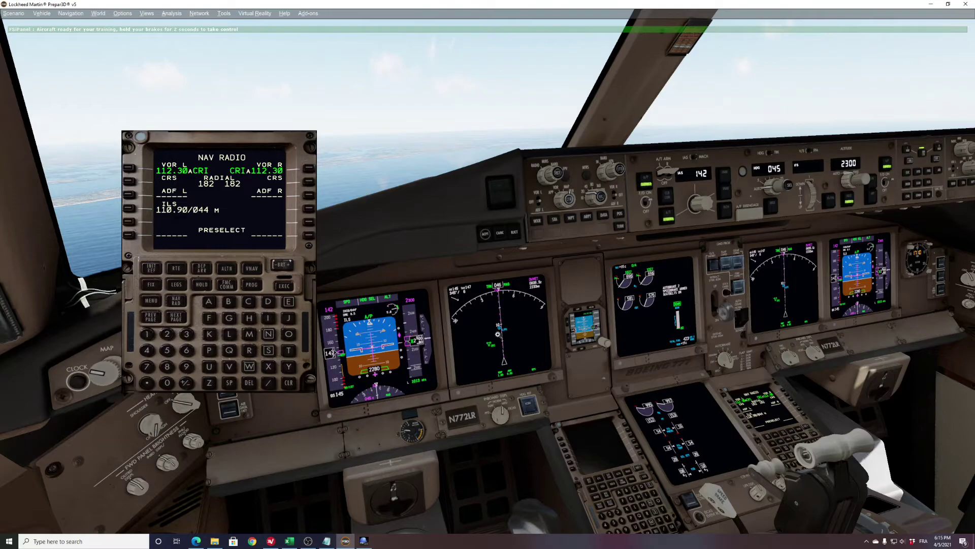
{"action": "left_click", "coordinate": [498, 333]}
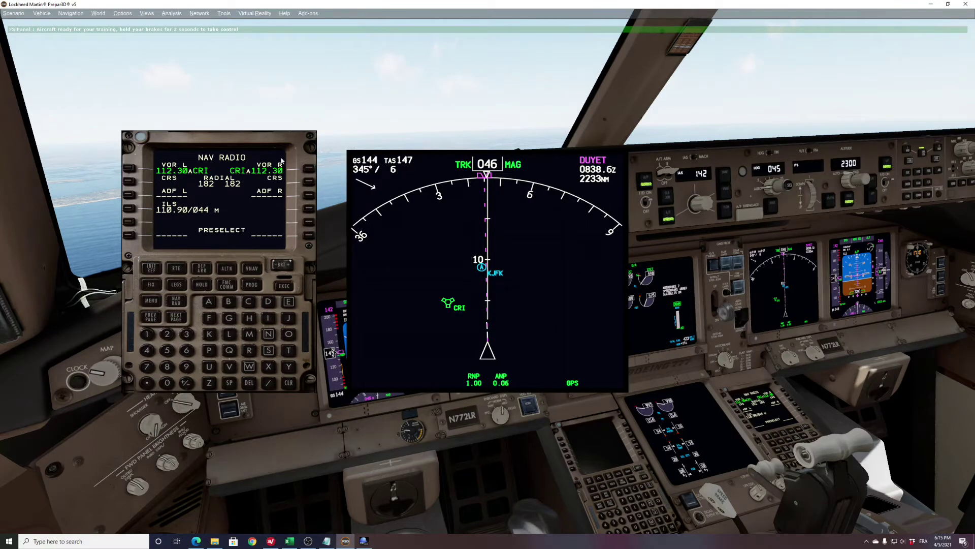
{"action": "left_click", "coordinate": [176, 285]}
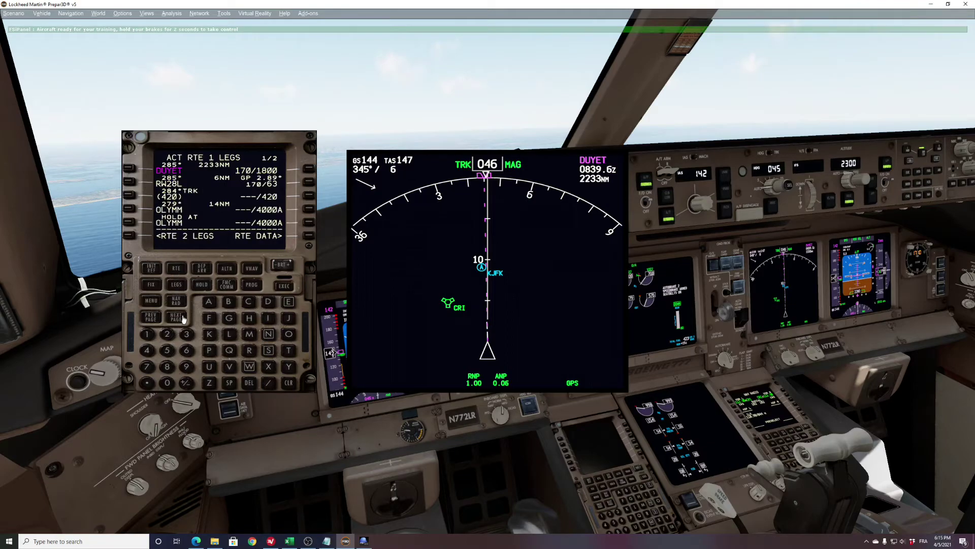
{"action": "left_click", "coordinate": [161, 320]}
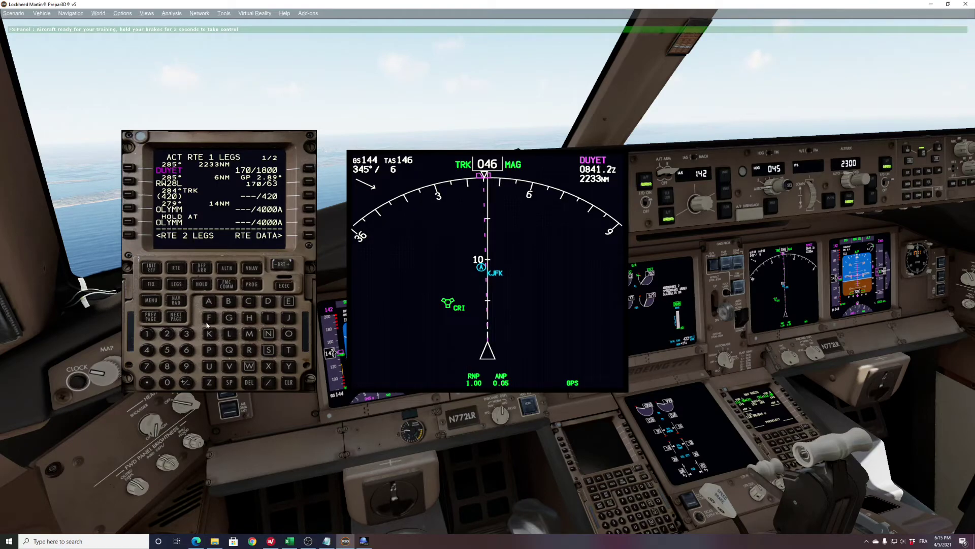
Insert KJFK as a leg on the second legs page, execute, and clear the RW/ILS FREQ ERROR
{"action": "left_click", "coordinate": [177, 317]}
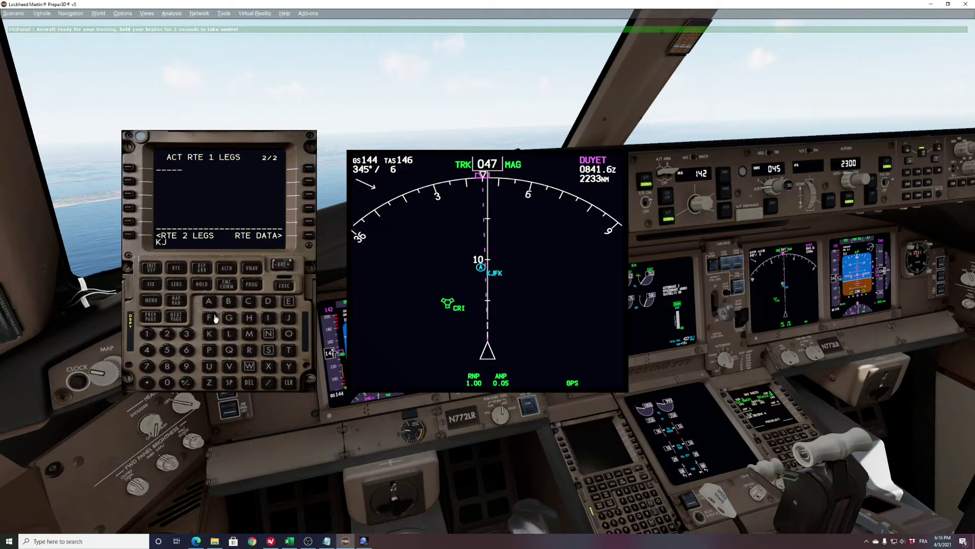
{"action": "left_click", "coordinate": [215, 318]}
{"action": "left_click", "coordinate": [209, 334]}
{"action": "left_click", "coordinate": [129, 168]}
{"action": "left_click", "coordinate": [286, 289]}
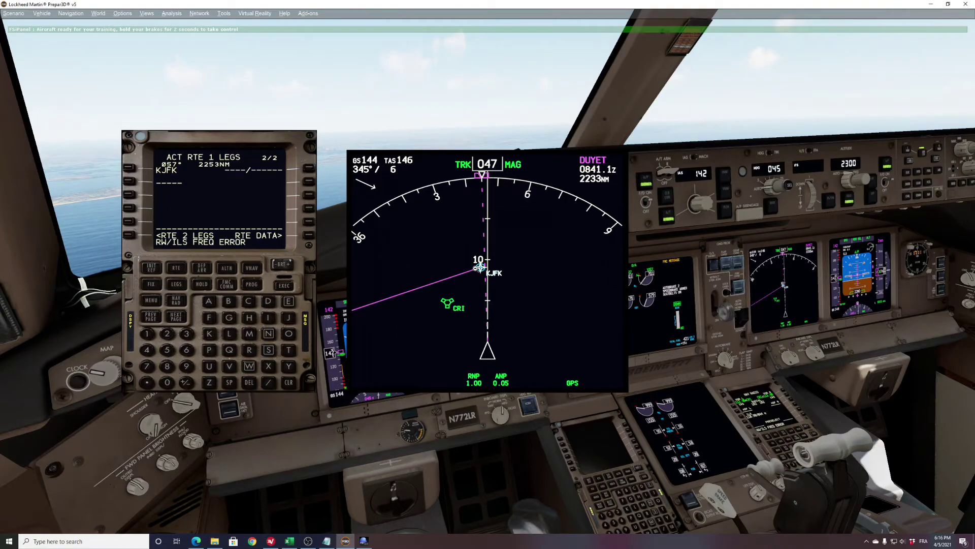
{"action": "left_click", "coordinate": [290, 383]}
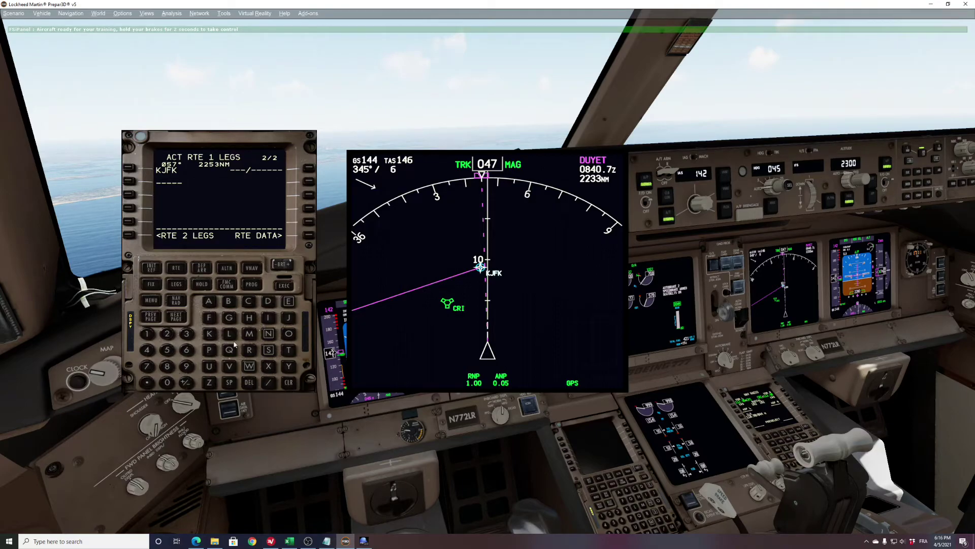
Replace DUYET with KJFK as the direct-to first leg and execute it
{"action": "left_click", "coordinate": [129, 171]}
{"action": "left_click", "coordinate": [150, 319]}
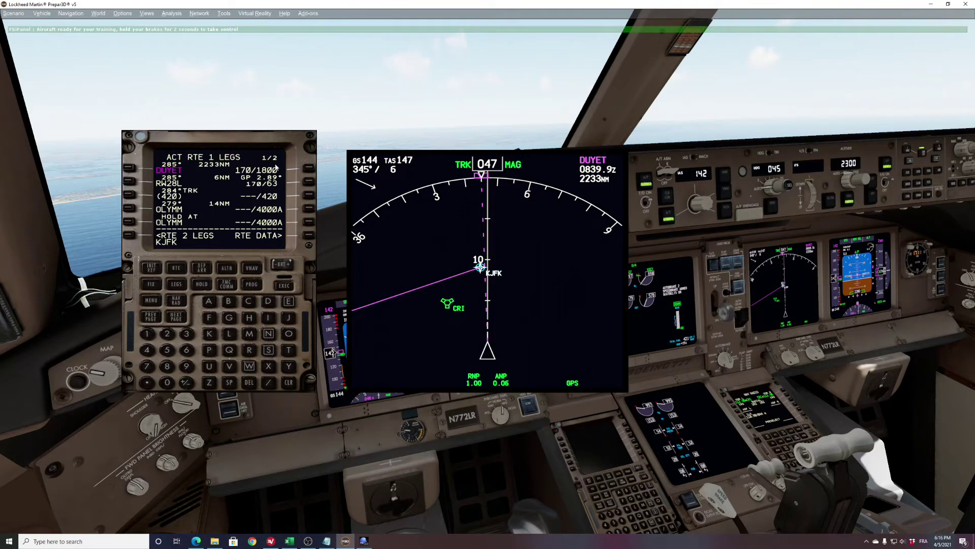
{"action": "left_click", "coordinate": [130, 170]}
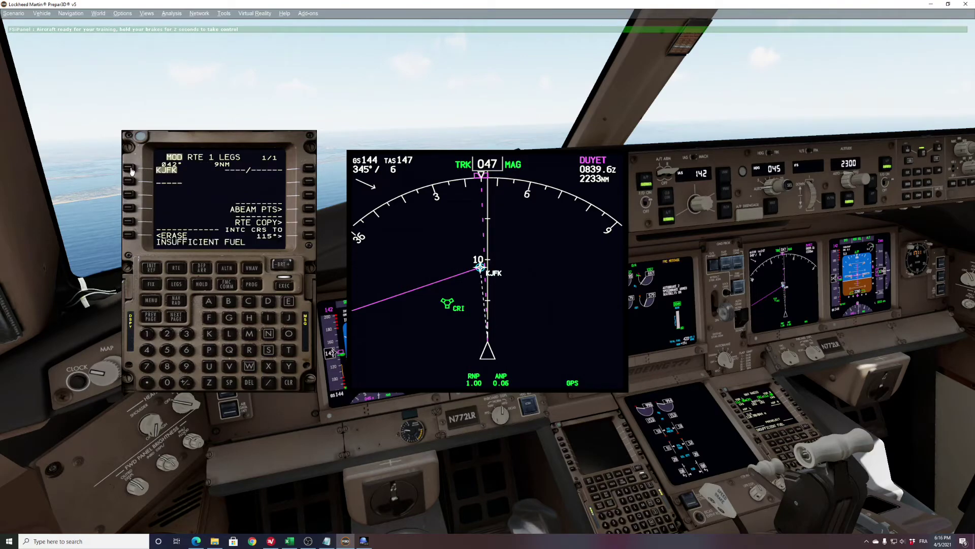
{"action": "left_click", "coordinate": [283, 286]}
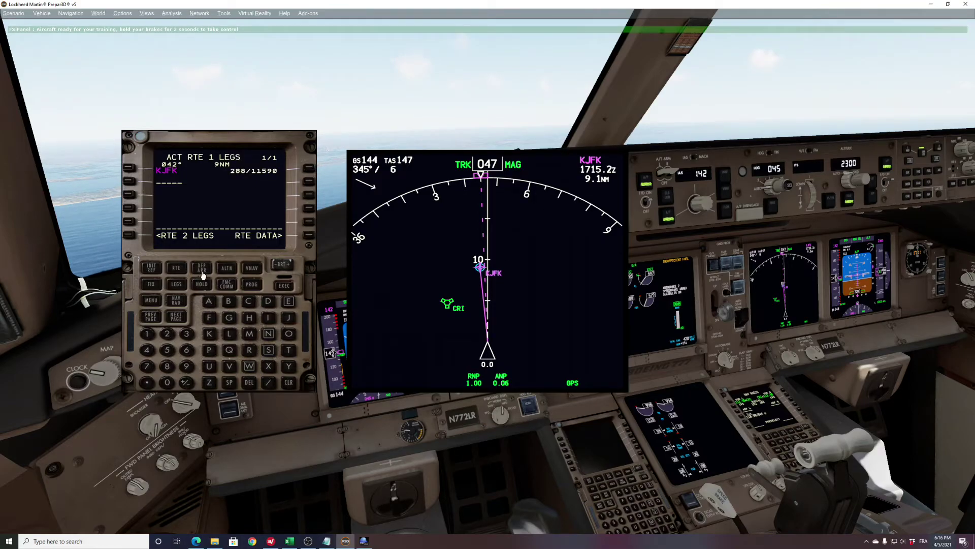
Change the route destination to KJFK and execute it
{"action": "left_click", "coordinate": [178, 269]}
{"action": "left_click", "coordinate": [148, 322]}
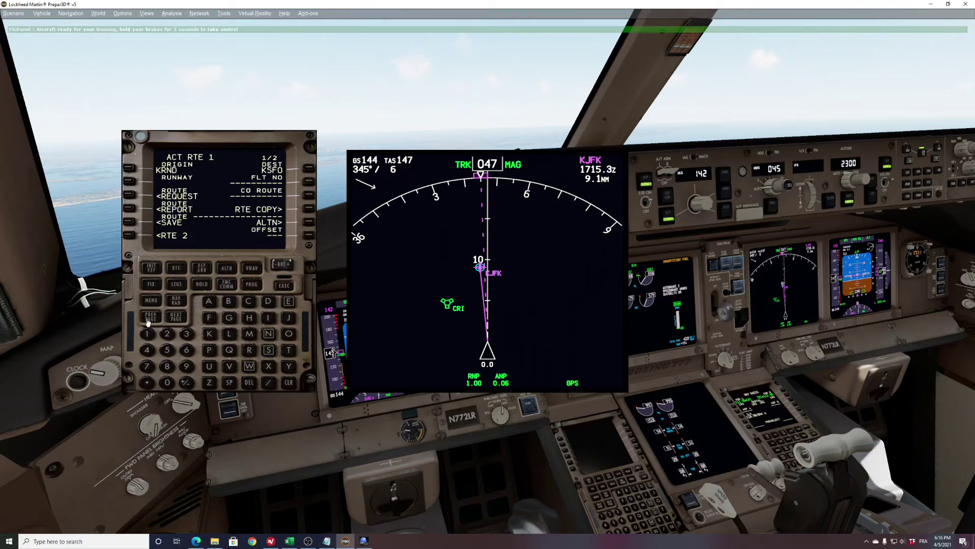
{"action": "left_click", "coordinate": [209, 333]}
{"action": "left_click", "coordinate": [209, 317]}
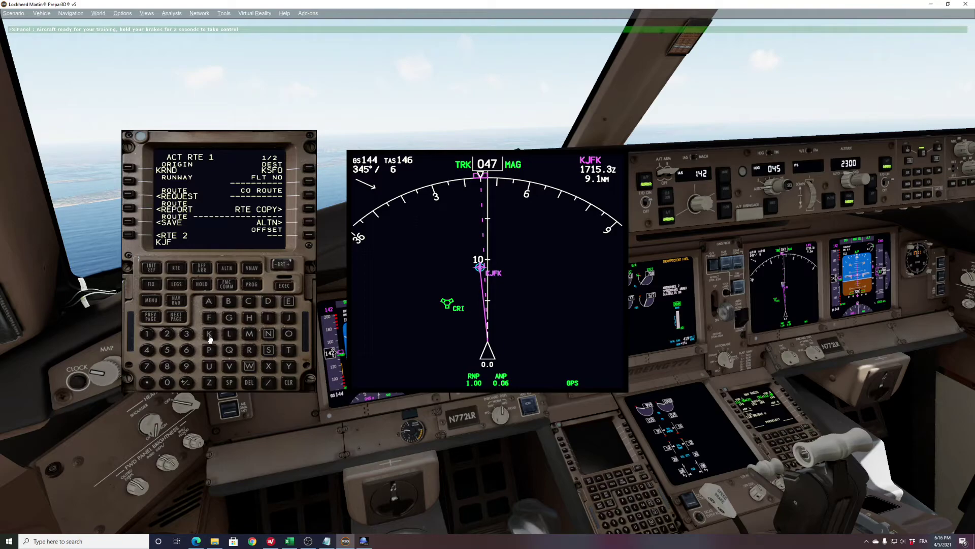
{"action": "left_click", "coordinate": [209, 333]}
{"action": "left_click", "coordinate": [308, 168]}
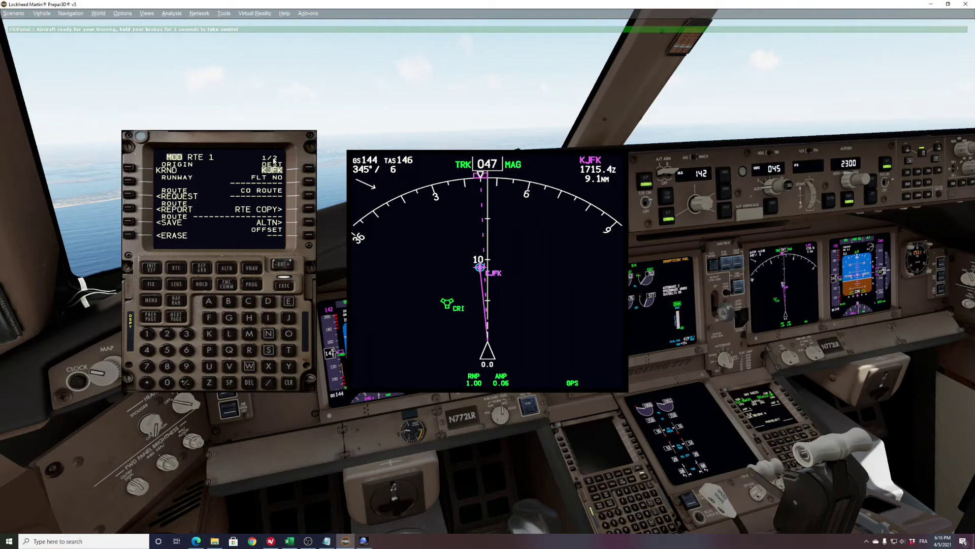
{"action": "left_click", "coordinate": [284, 286]}
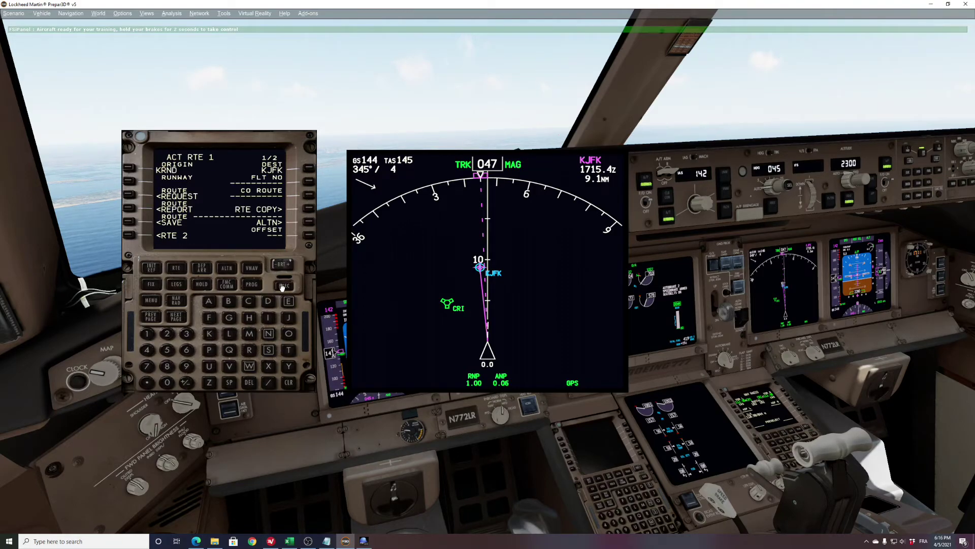
Select and execute the ILS04L approach for KJFK
{"action": "left_click", "coordinate": [201, 271]}
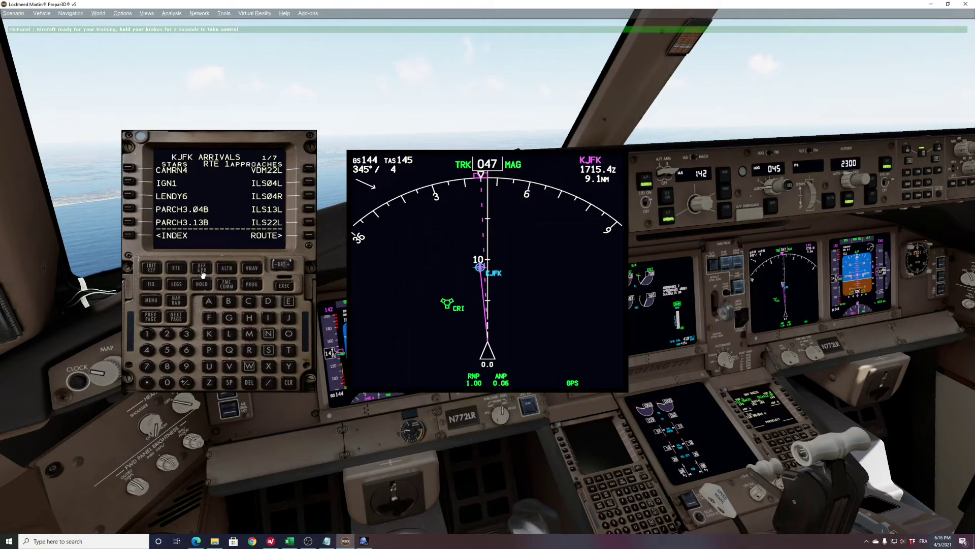
{"action": "left_click", "coordinate": [309, 182]}
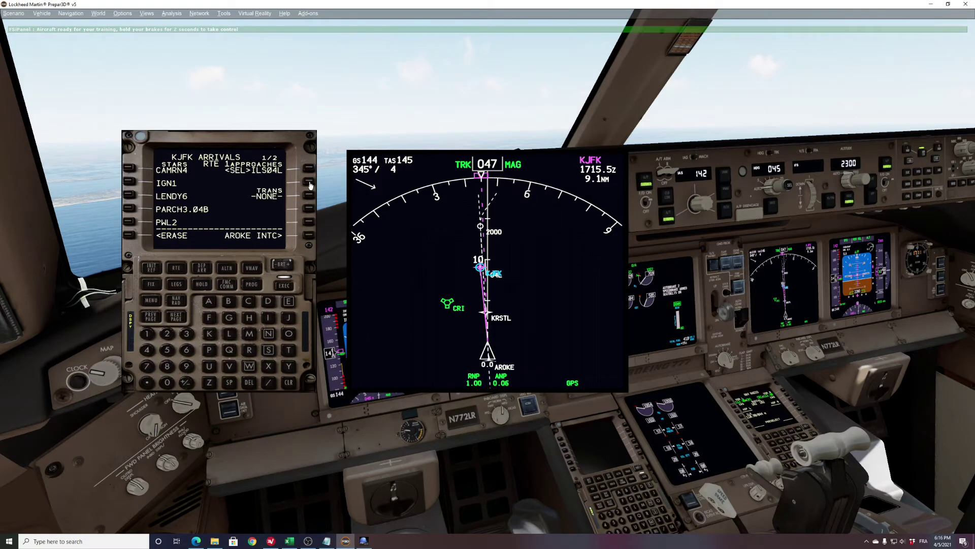
{"action": "left_click", "coordinate": [283, 287]}
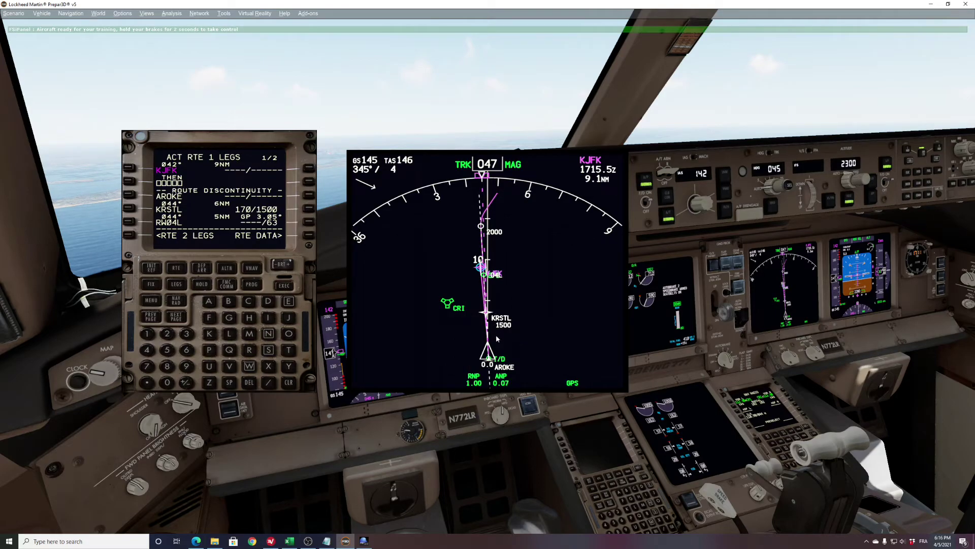
Go direct to KRSTL as the first leg, execute, and check the following legs page
{"action": "left_click", "coordinate": [130, 208]}
{"action": "left_click", "coordinate": [129, 168]}
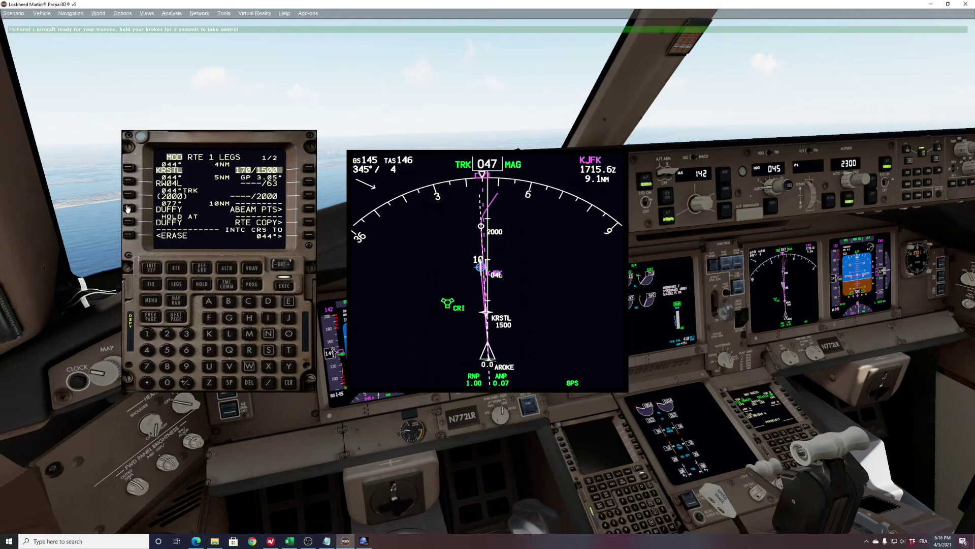
{"action": "left_click", "coordinate": [279, 291]}
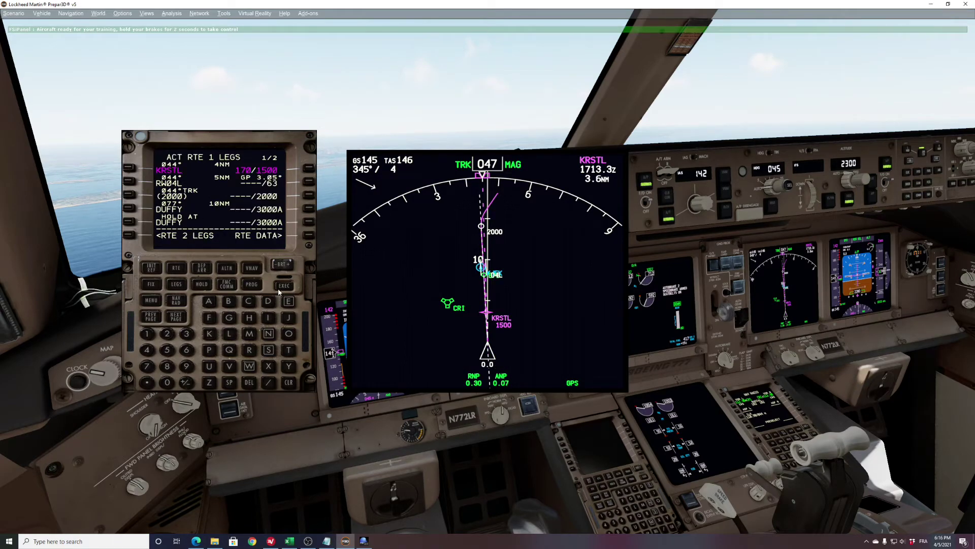
{"action": "left_click", "coordinate": [178, 323]}
{"action": "left_click", "coordinate": [147, 318]}
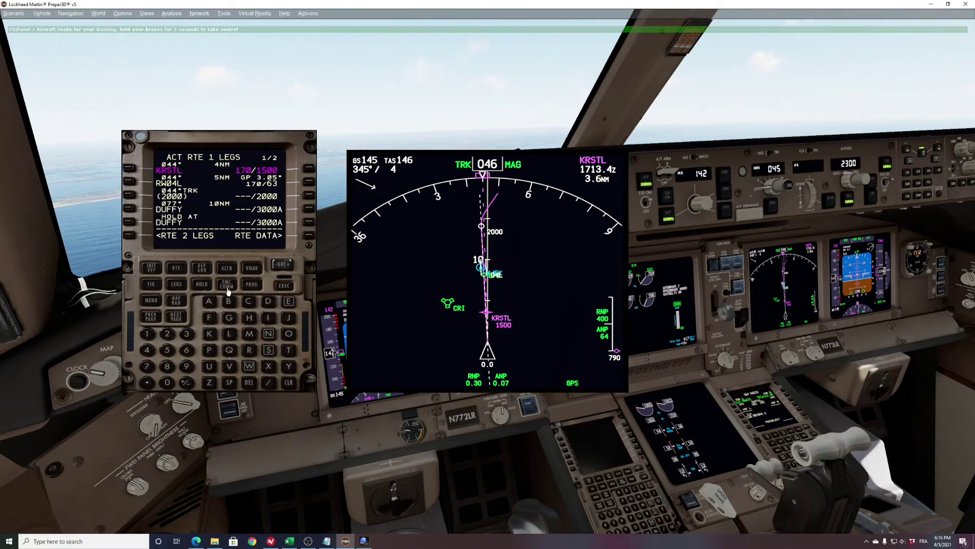
Return the ILS radio to auto-tuning, close the ND and CDU pop-ups, and take control
{"action": "left_click", "coordinate": [171, 303]}
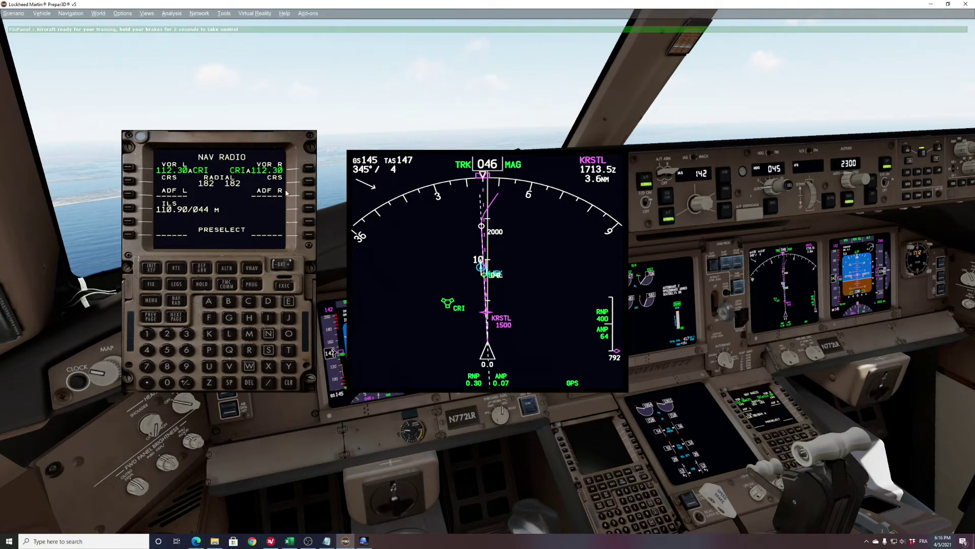
{"action": "left_click", "coordinate": [462, 219]}
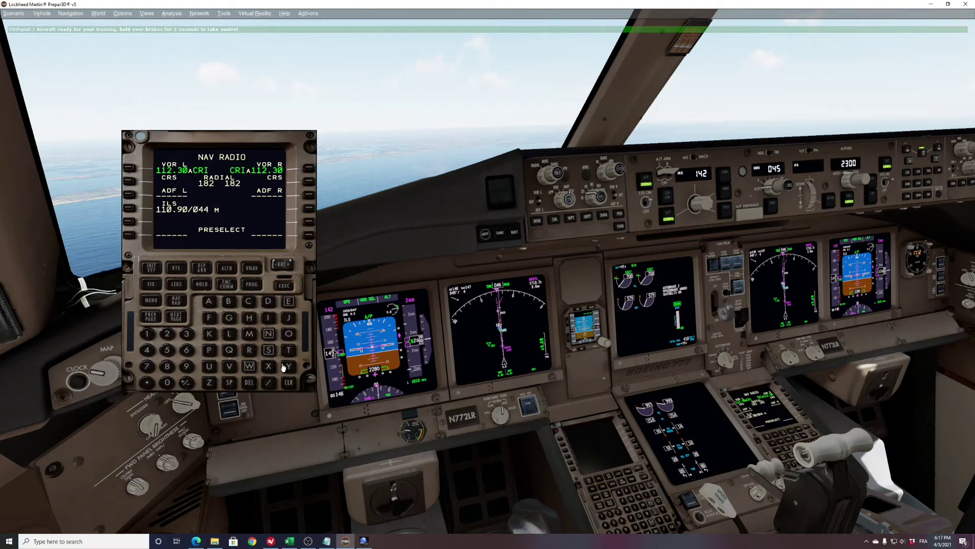
{"action": "left_click", "coordinate": [249, 387]}
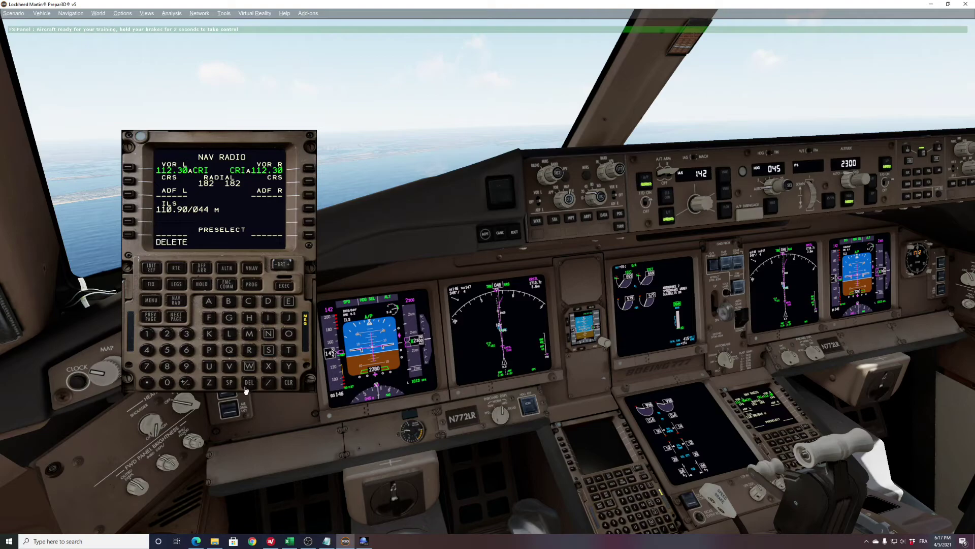
{"action": "left_click", "coordinate": [130, 208]}
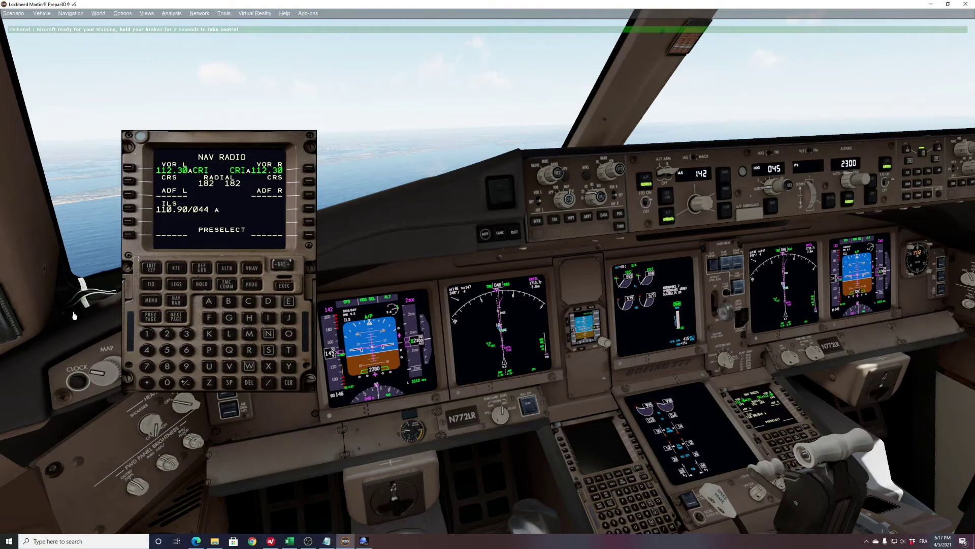
{"action": "left_click", "coordinate": [216, 209]}
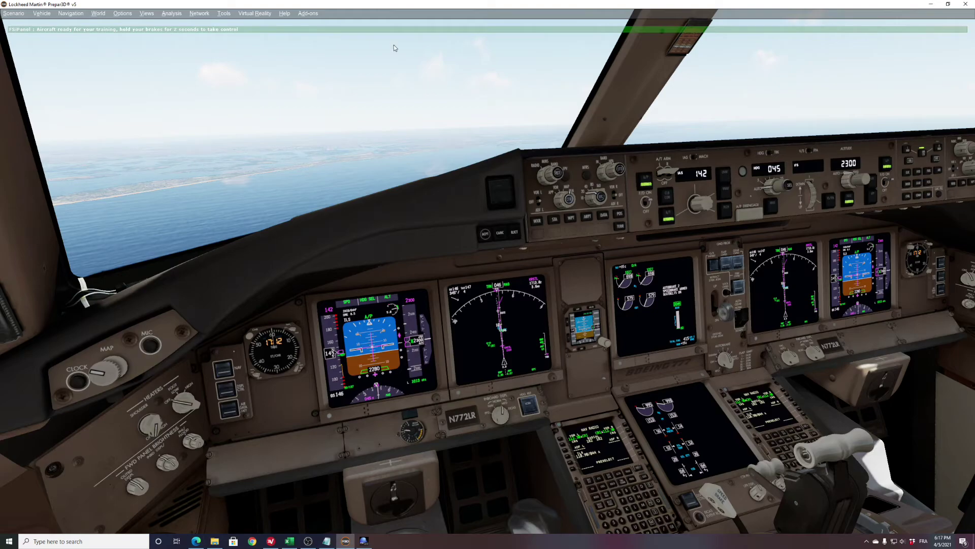
{"action": "key", "text": "period"}
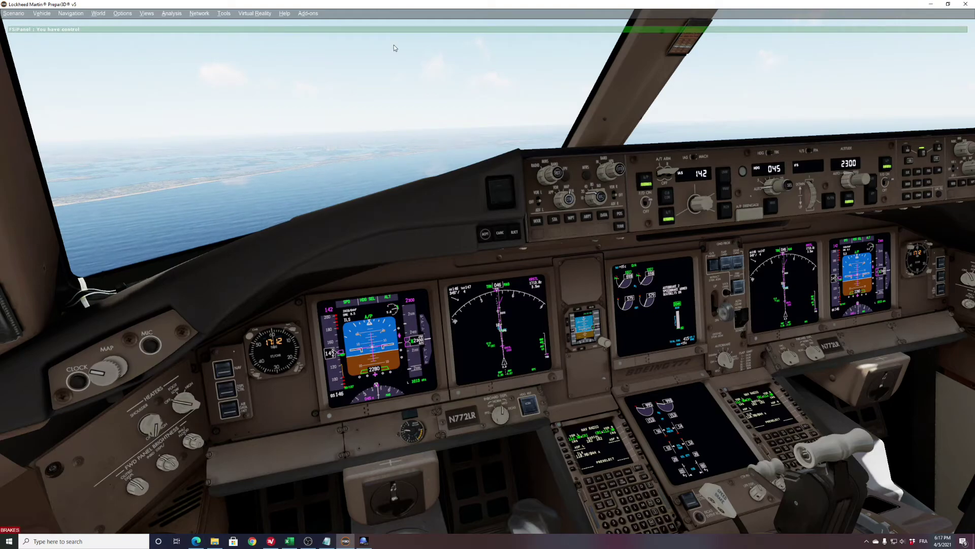
Engage LOC on the MCP to capture the runway 04L localizer
{"action": "left_click", "coordinate": [872, 198]}
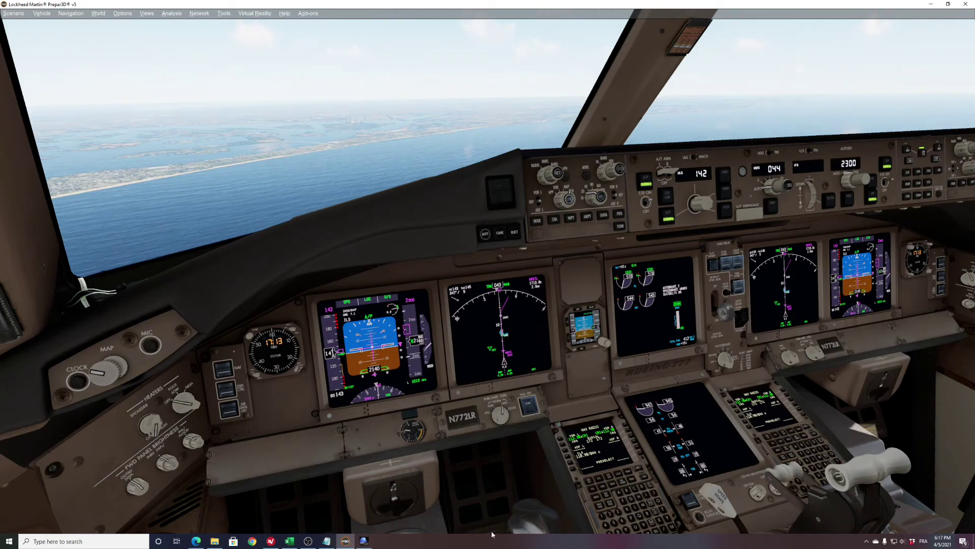
{"action": "key", "text": "alt+Tab"}
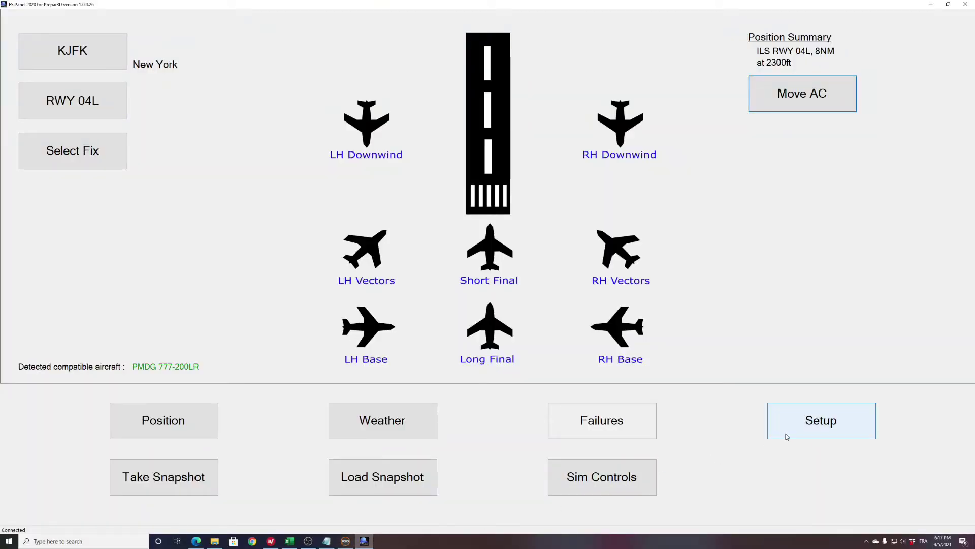
{"action": "left_click", "coordinate": [776, 430]}
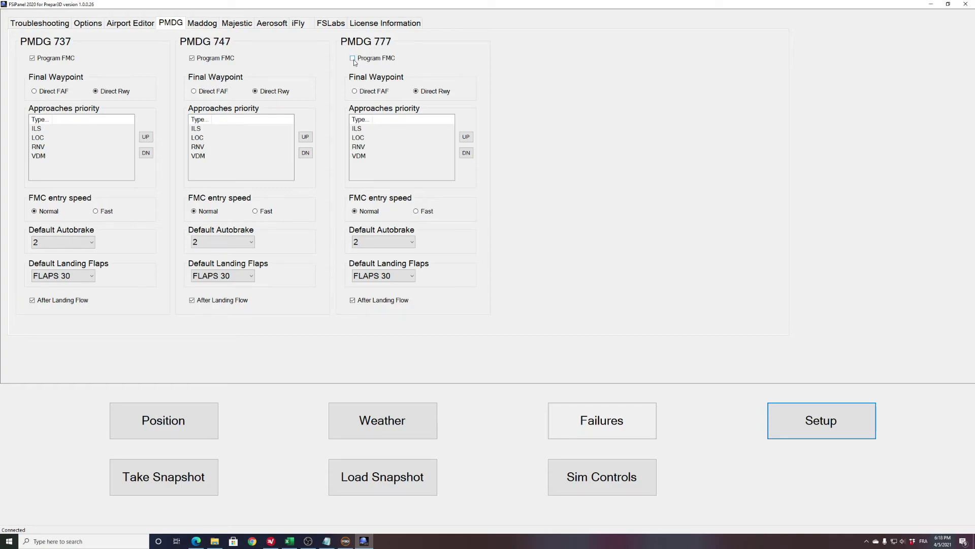
{"action": "left_click", "coordinate": [210, 421]}
{"action": "left_click", "coordinate": [345, 541]}
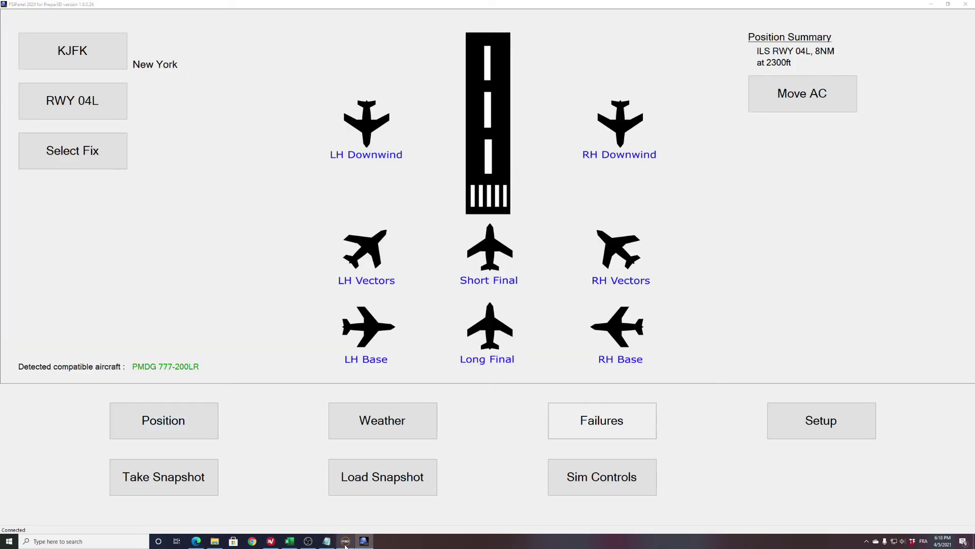